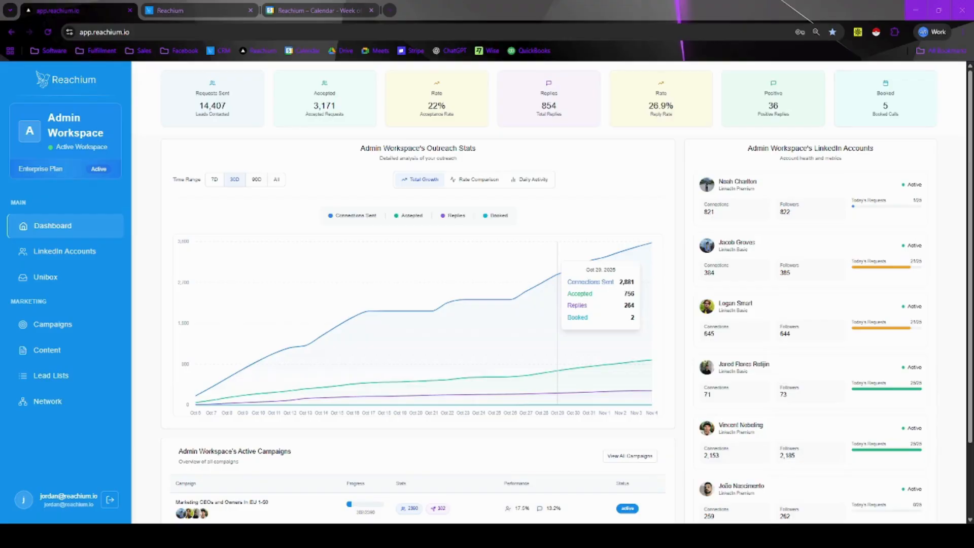
- Review the dashboard's outreach metrics, connected LinkedIn accounts and active campaigns
{"action": "left_click_drag", "start_coordinate": [193, 90], "coordinate": [913, 124]}
{"action": "left_click", "coordinate": [917, 123]}
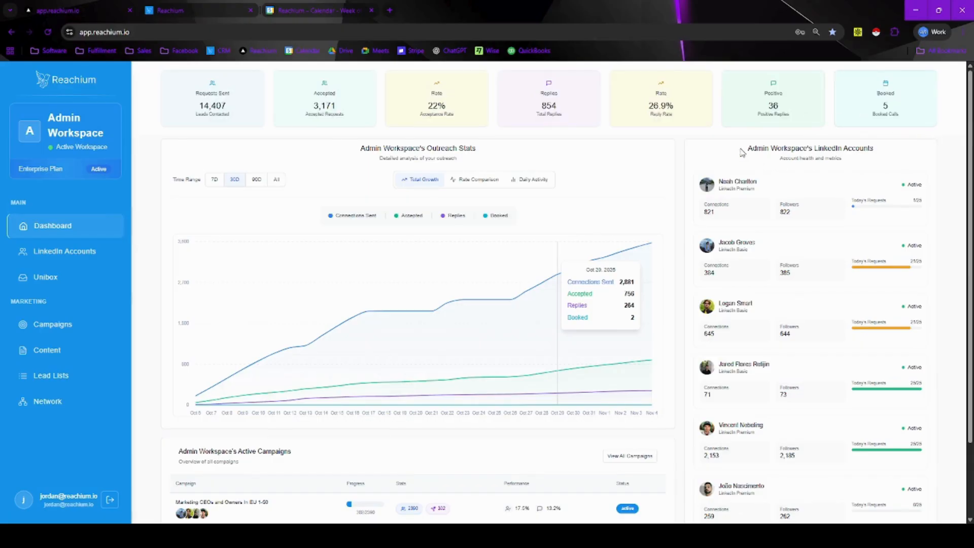
{"action": "scroll", "coordinate": [774, 261], "scroll_direction": "down", "scroll_amount": 2}
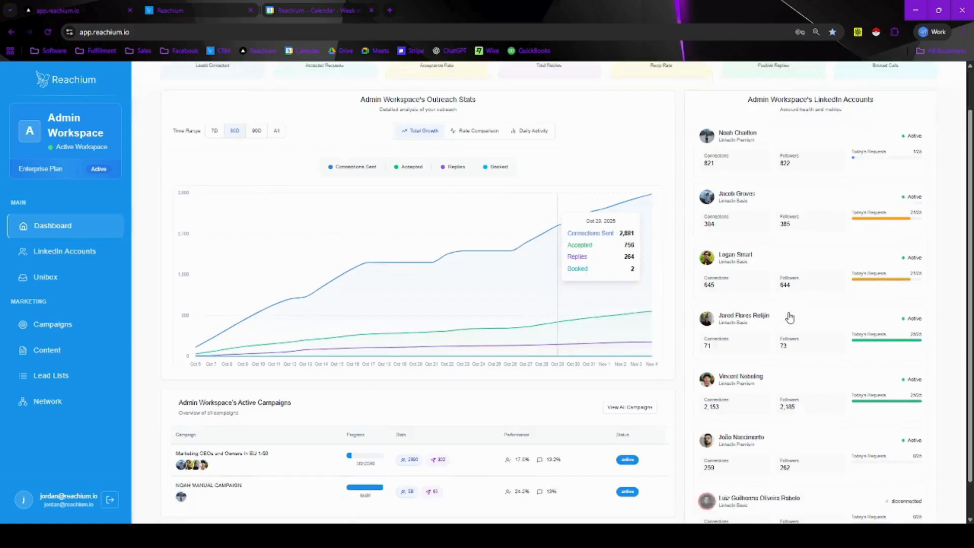
{"action": "scroll", "coordinate": [781, 355], "scroll_direction": "up", "scroll_amount": 2}
{"action": "scroll", "coordinate": [355, 284], "scroll_direction": "down", "scroll_amount": 2}
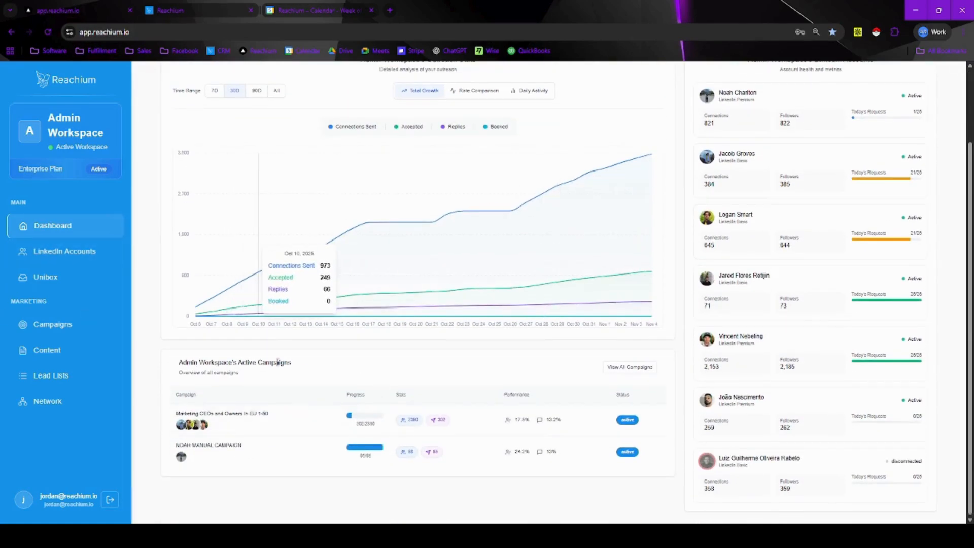
{"action": "scroll", "coordinate": [89, 333], "scroll_direction": "up", "scroll_amount": 2}
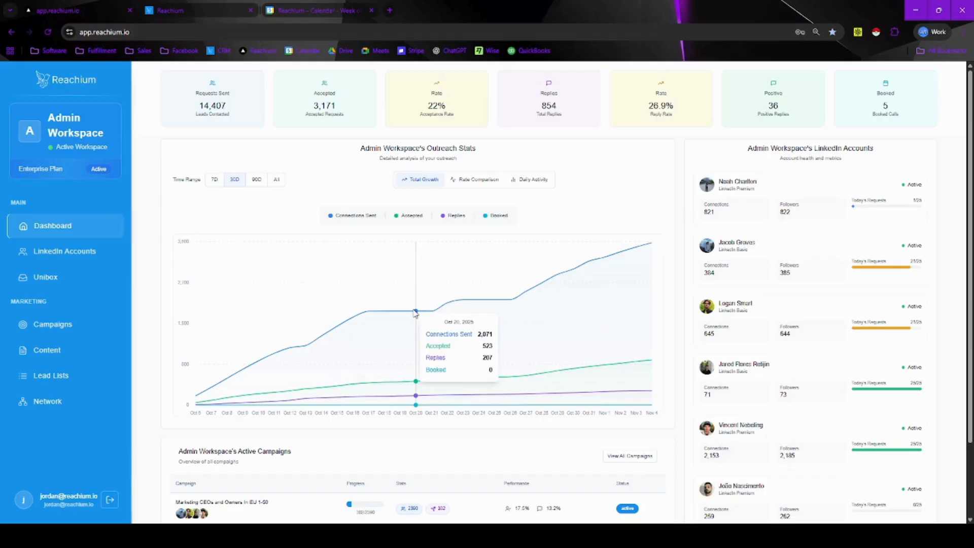
- Examine the outreach chart over different time ranges in the Rate Comparison and Daily Activity views, ending on 30D Total Growth
{"action": "left_click", "coordinate": [215, 179]}
{"action": "left_click", "coordinate": [234, 180]}
{"action": "left_click", "coordinate": [255, 180]}
{"action": "left_click", "coordinate": [276, 180]}
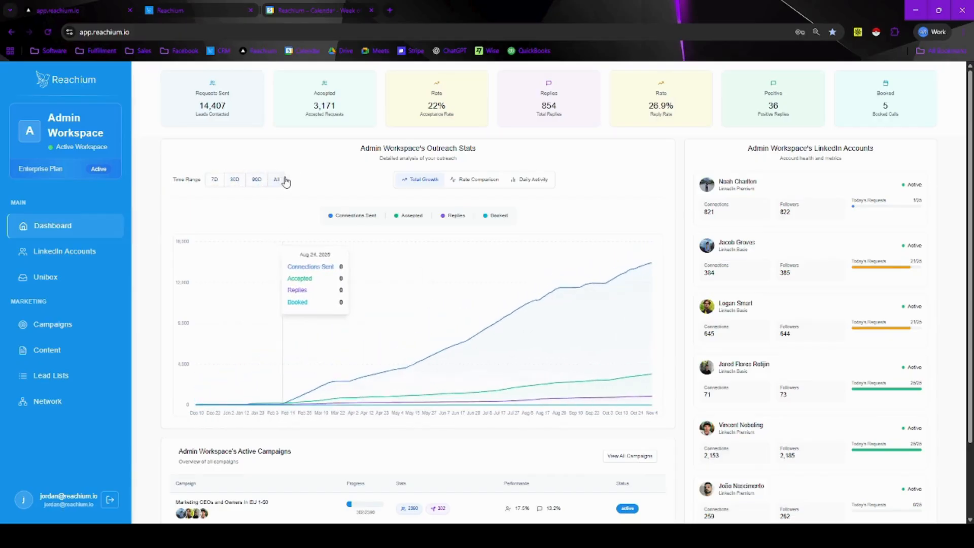
{"action": "left_click", "coordinate": [473, 179]}
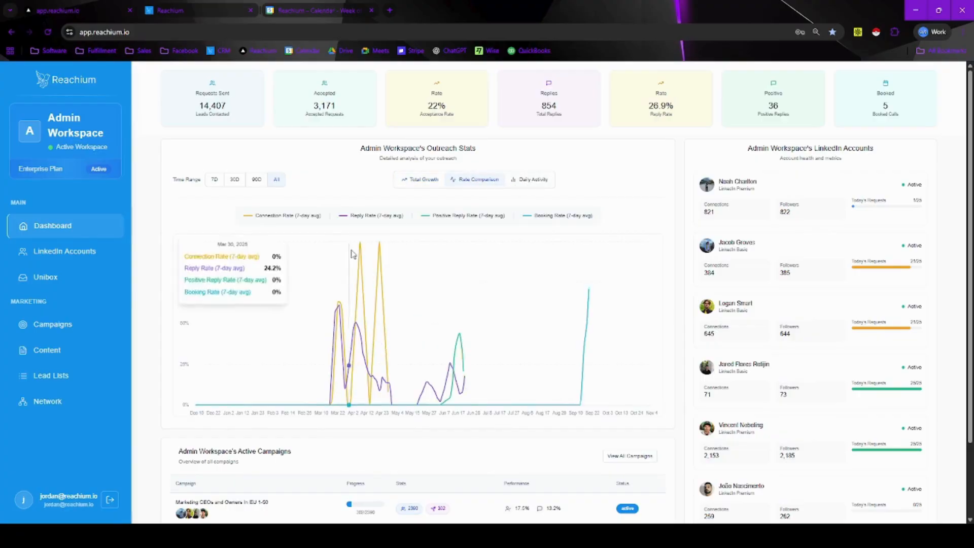
{"action": "left_click", "coordinate": [532, 180]}
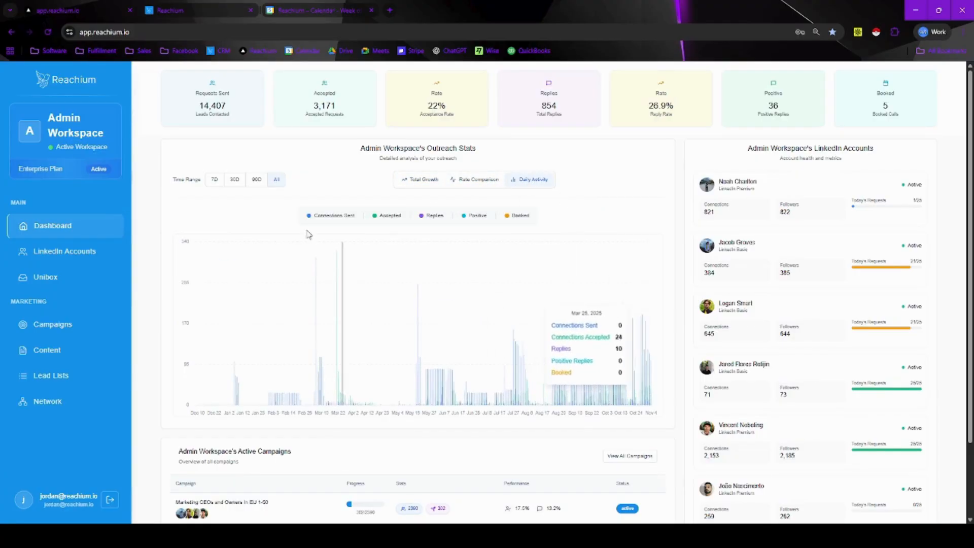
{"action": "left_click", "coordinate": [234, 180]}
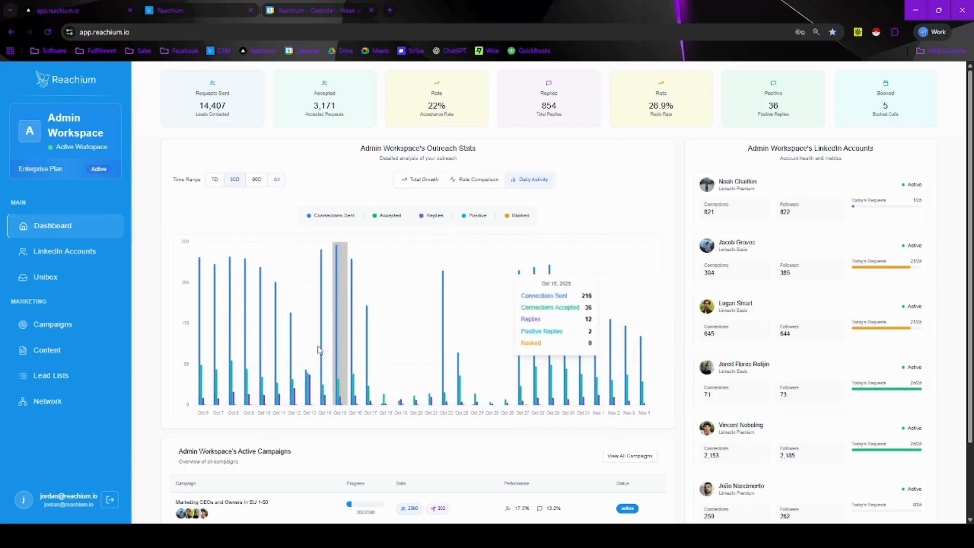
{"action": "left_click", "coordinate": [421, 180]}
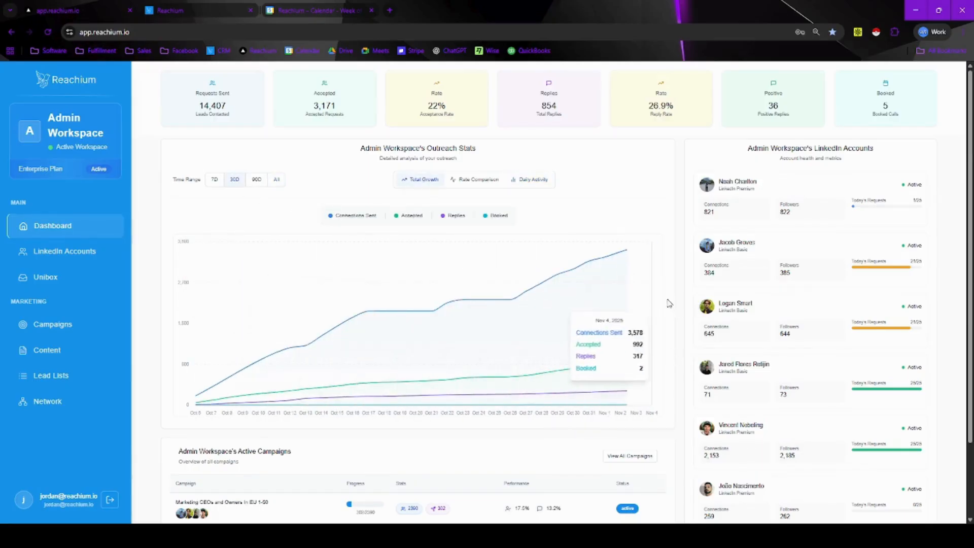
- View the first LinkedIn account's analytics, comparing the Rate Comparison and Daily Activity views of its outreach chart
{"action": "left_click", "coordinate": [99, 252]}
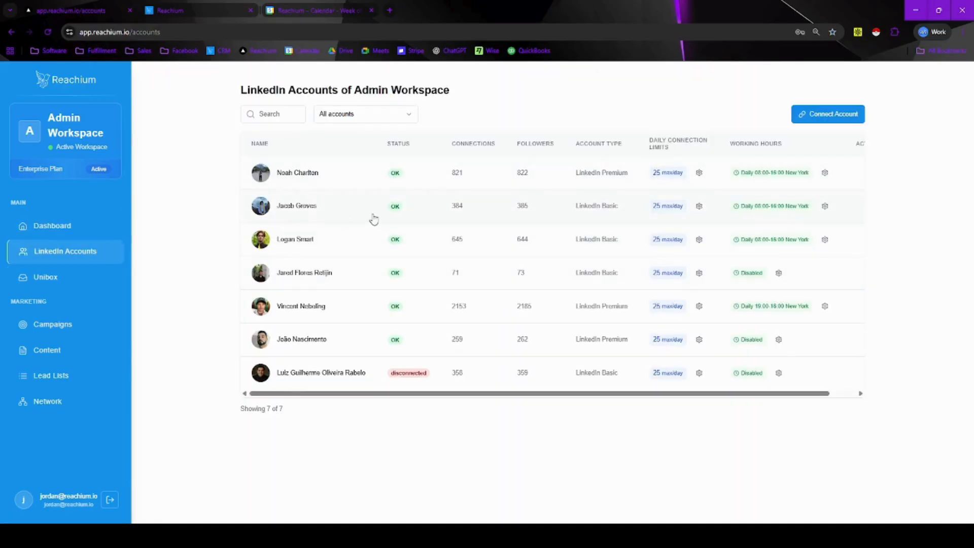
{"action": "left_click", "coordinate": [307, 176]}
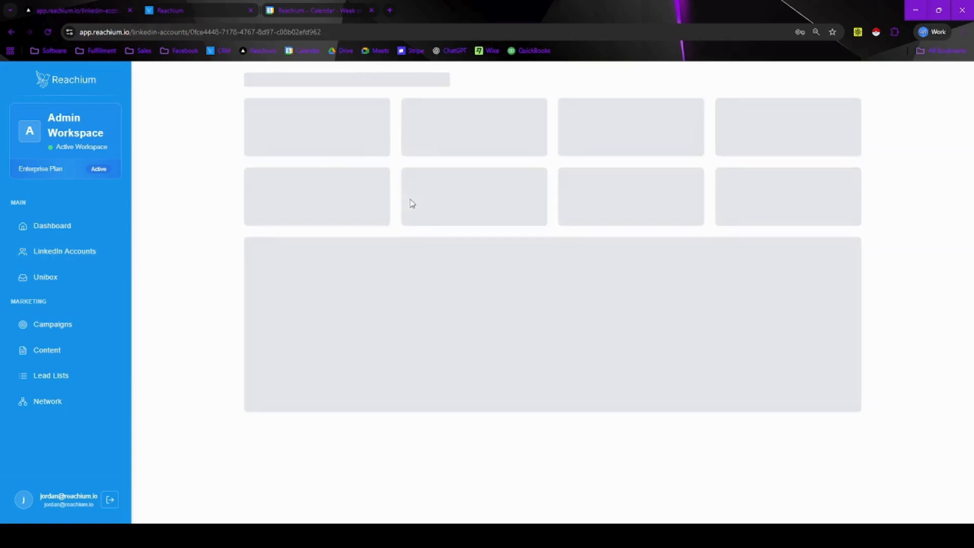
{"action": "scroll", "coordinate": [545, 273], "scroll_direction": "down", "scroll_amount": 3}
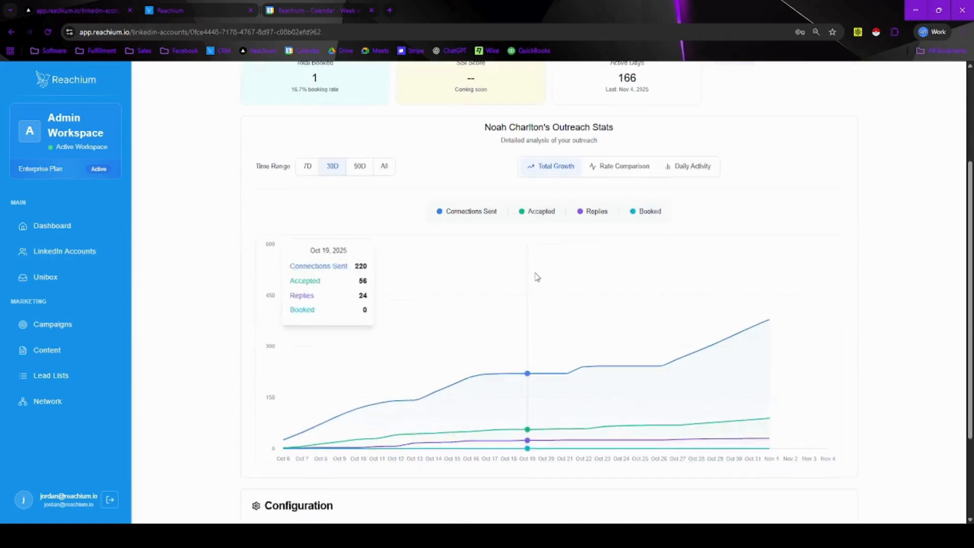
{"action": "left_click", "coordinate": [623, 165]}
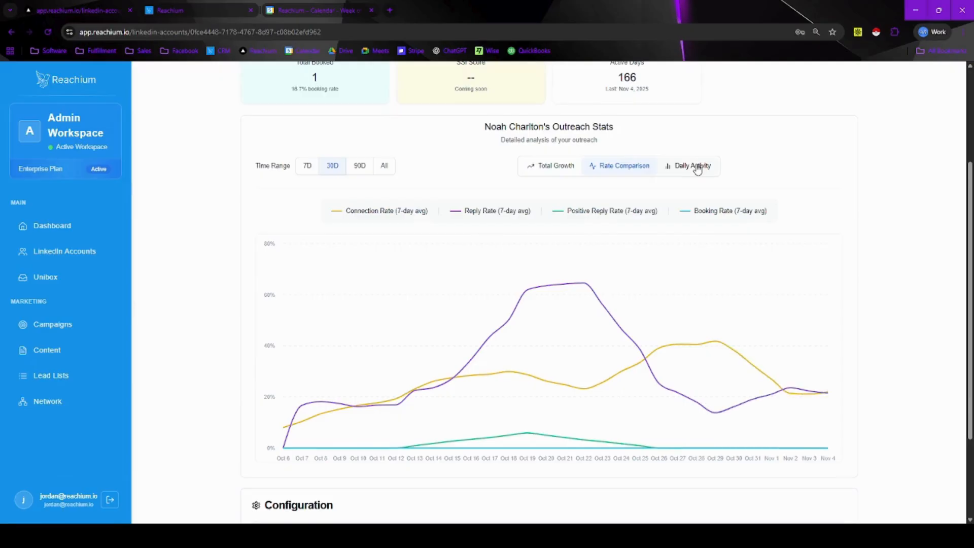
{"action": "left_click", "coordinate": [696, 167]}
{"action": "left_click", "coordinate": [618, 167]}
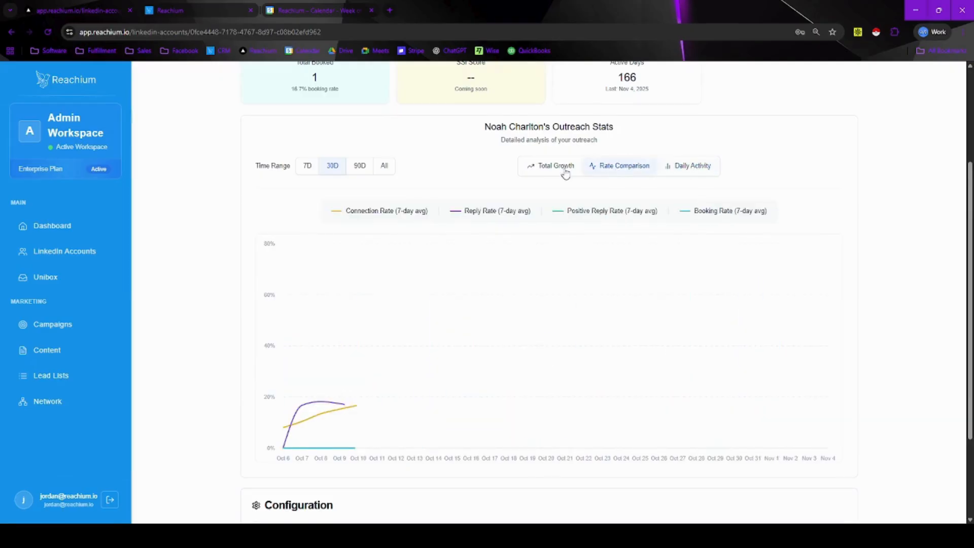
- Review the account's summary metrics and return to the LinkedIn accounts list
{"action": "scroll", "coordinate": [387, 241], "scroll_direction": "up", "scroll_amount": 3}
{"action": "left_click_drag", "start_coordinate": [296, 134], "coordinate": [719, 231]}
{"action": "left_click", "coordinate": [720, 231]}
{"action": "left_click", "coordinate": [251, 85]}
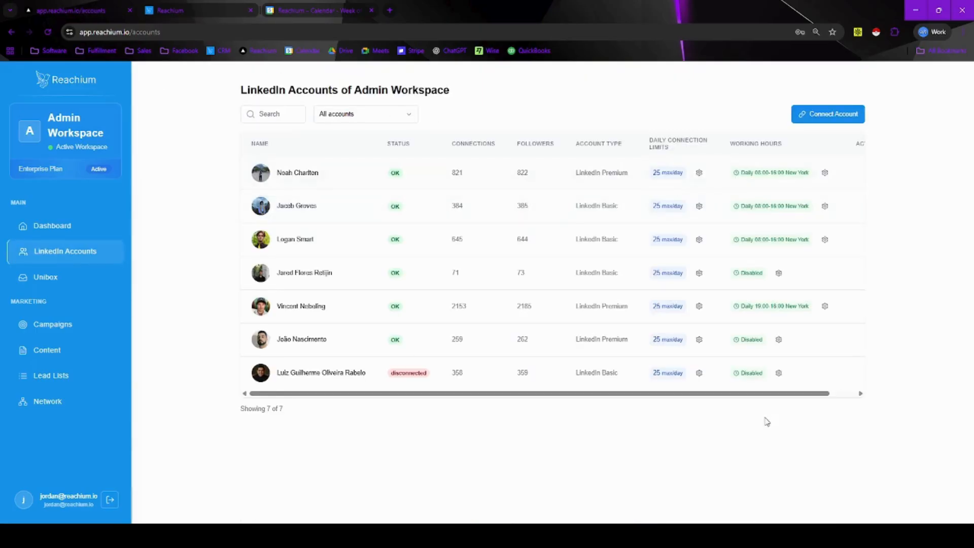
- Inspect the first account's daily connection request limit settings and leave them without saving
{"action": "left_click_drag", "start_coordinate": [762, 394], "coordinate": [832, 386]}
{"action": "left_click", "coordinate": [670, 173]}
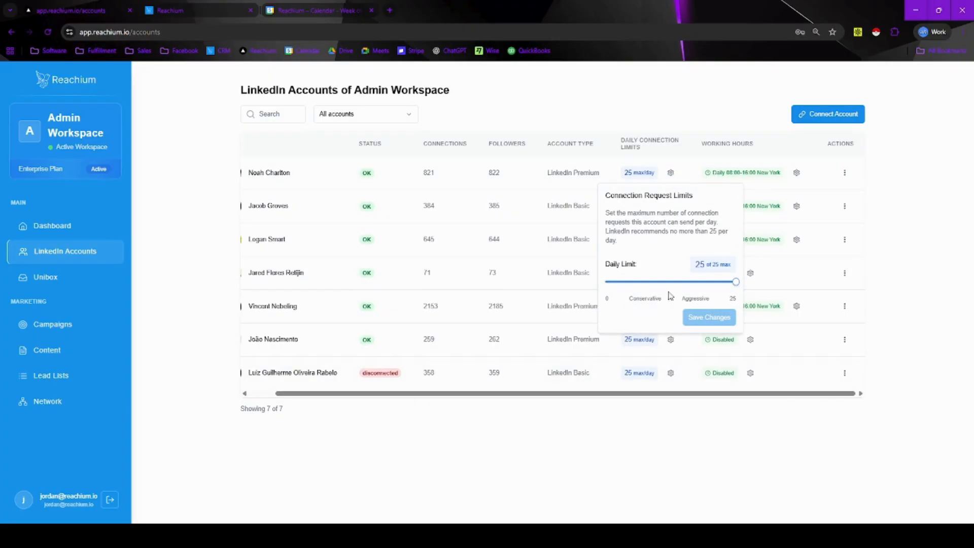
{"action": "left_click", "coordinate": [713, 425]}
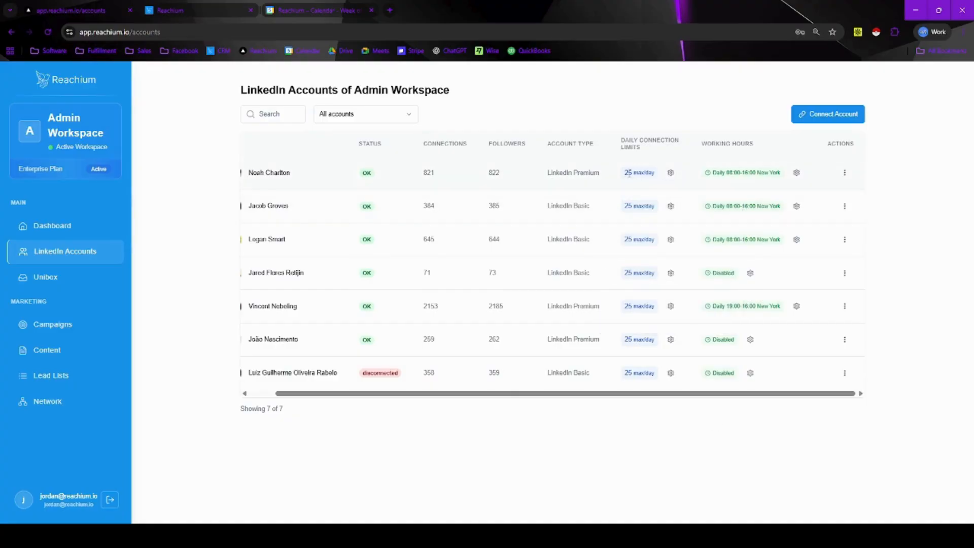
- Review the first account's working hours configuration, including timezone, presets and weekly schedule, and close it
{"action": "left_click", "coordinate": [797, 173]}
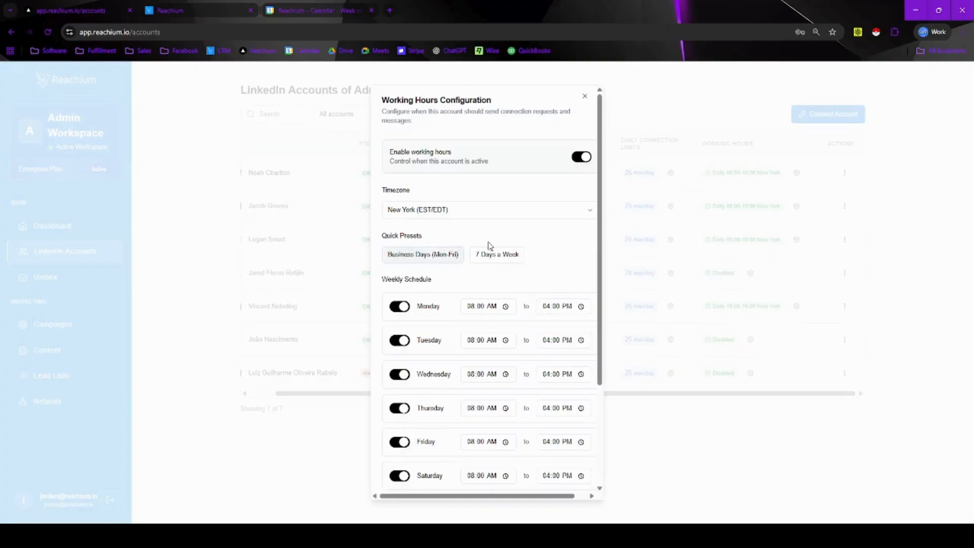
{"action": "scroll", "coordinate": [540, 239], "scroll_direction": "down", "scroll_amount": 1}
{"action": "scroll", "coordinate": [540, 238], "scroll_direction": "down", "scroll_amount": 3}
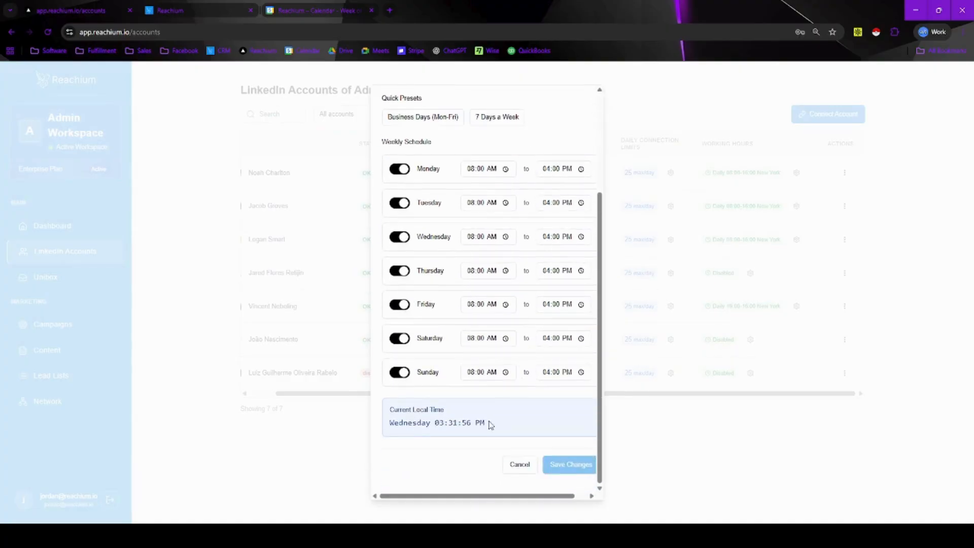
{"action": "scroll", "coordinate": [486, 419], "scroll_direction": "up", "scroll_amount": 3}
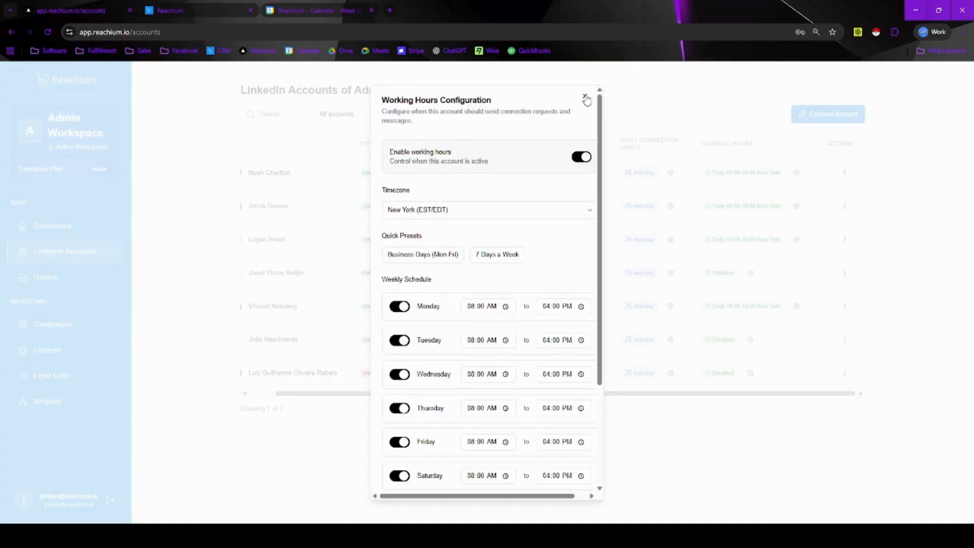
{"action": "left_click", "coordinate": [585, 98]}
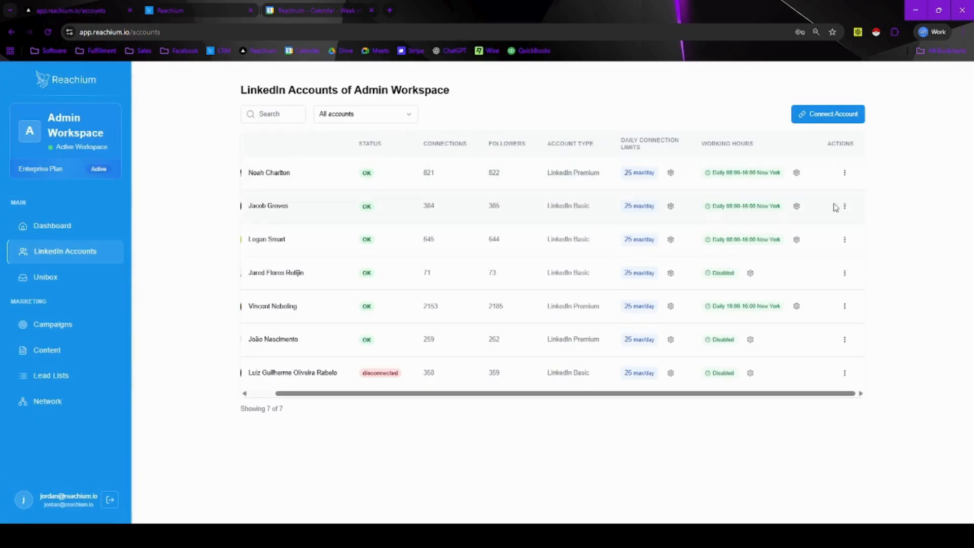
- View the AI headshot generator for the first account and return to the accounts list
{"action": "left_click", "coordinate": [845, 175]}
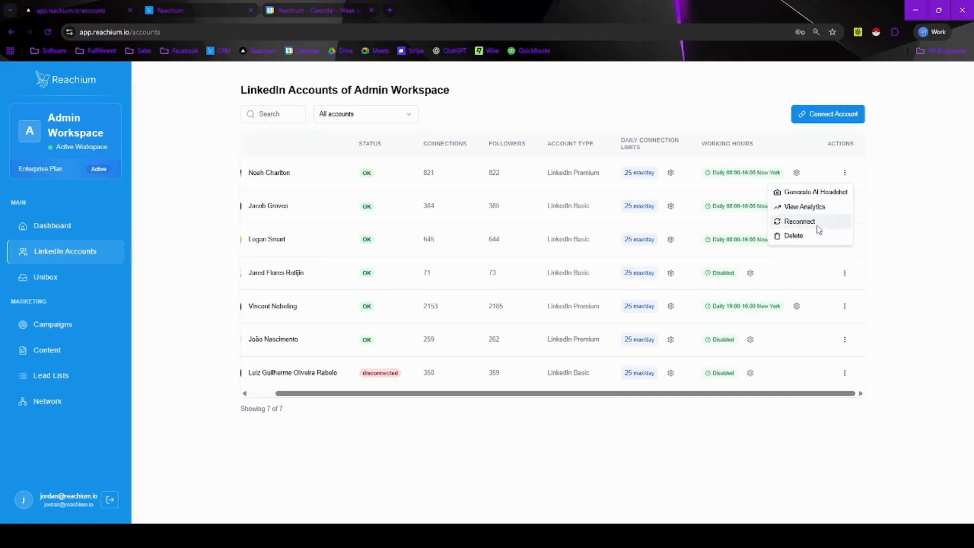
{"action": "left_click", "coordinate": [799, 196]}
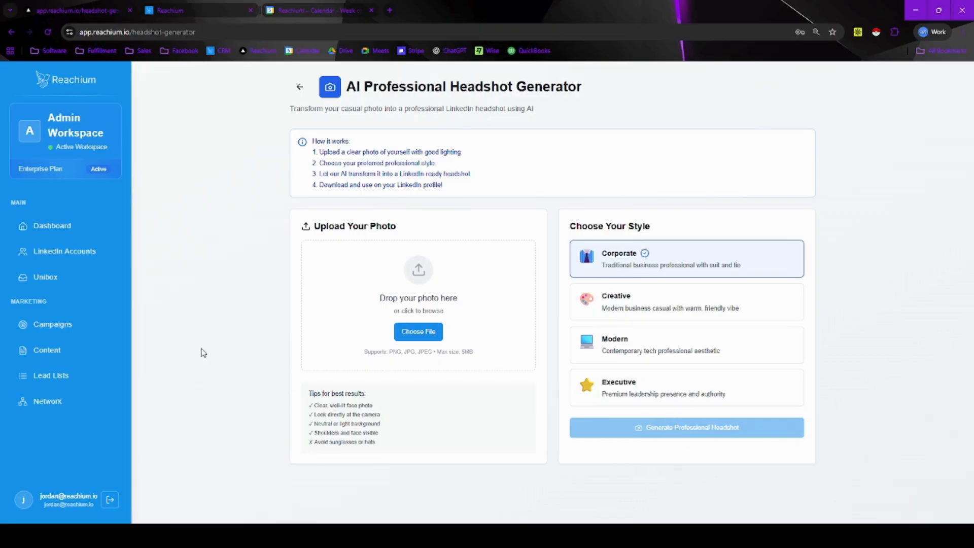
{"action": "left_click", "coordinate": [298, 88]}
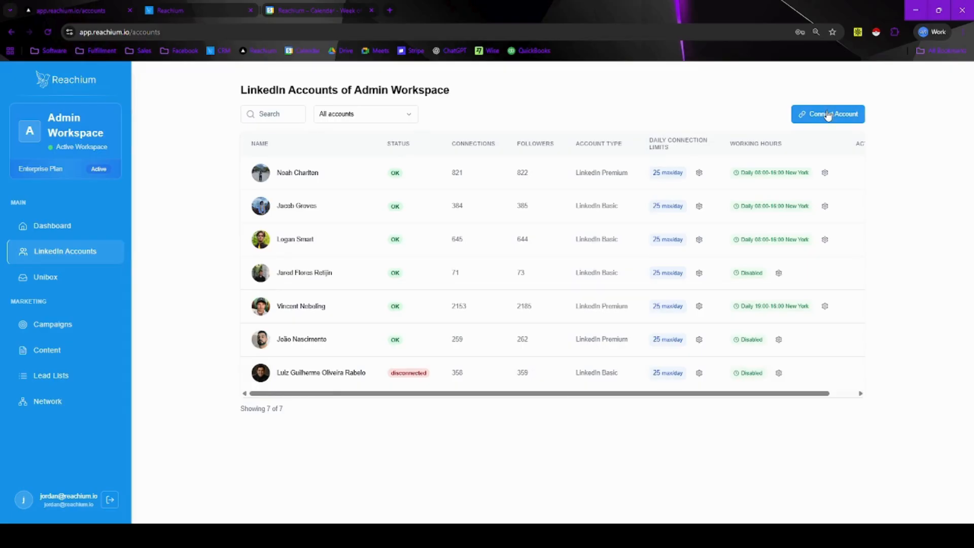
- View the LinkedIn sign-in page for connecting a new account and return to the accounts list without signing in
{"action": "left_click", "coordinate": [811, 120]}
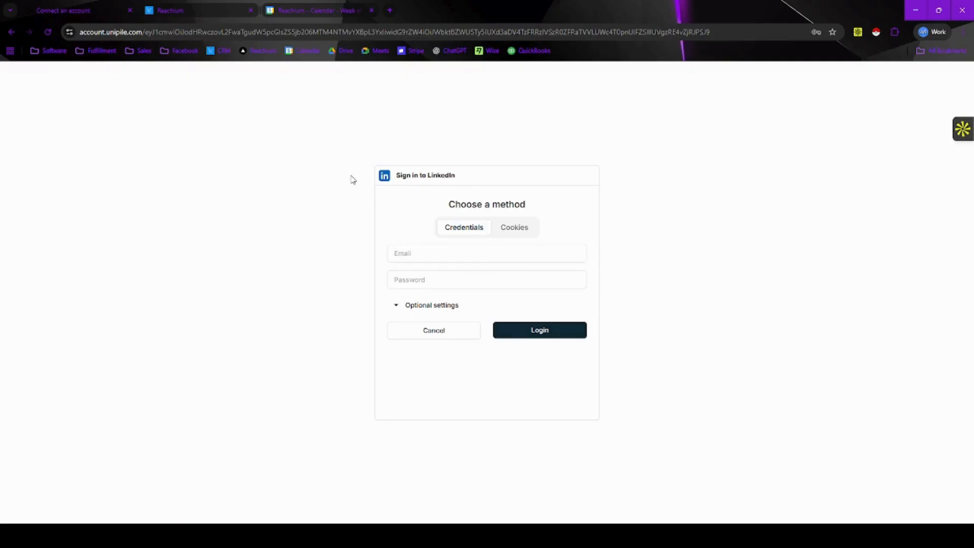
{"action": "left_click", "coordinate": [382, 34]}
{"action": "left_click", "coordinate": [306, 144]}
{"action": "left_click_drag", "start_coordinate": [393, 175], "coordinate": [633, 195]}
{"action": "left_click", "coordinate": [633, 196]}
{"action": "left_click", "coordinate": [226, 33]}
{"action": "left_click", "coordinate": [425, 175]}
{"action": "left_click", "coordinate": [12, 32]}
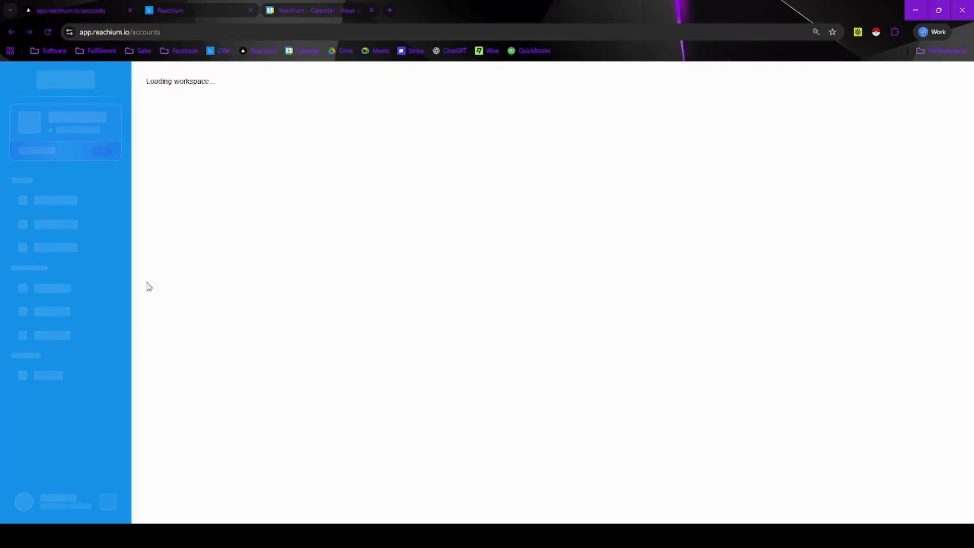
- Go to the Unibox and browse the LinkedIn accounts, selecting the fifth account to load its conversations
{"action": "left_click", "coordinate": [76, 280]}
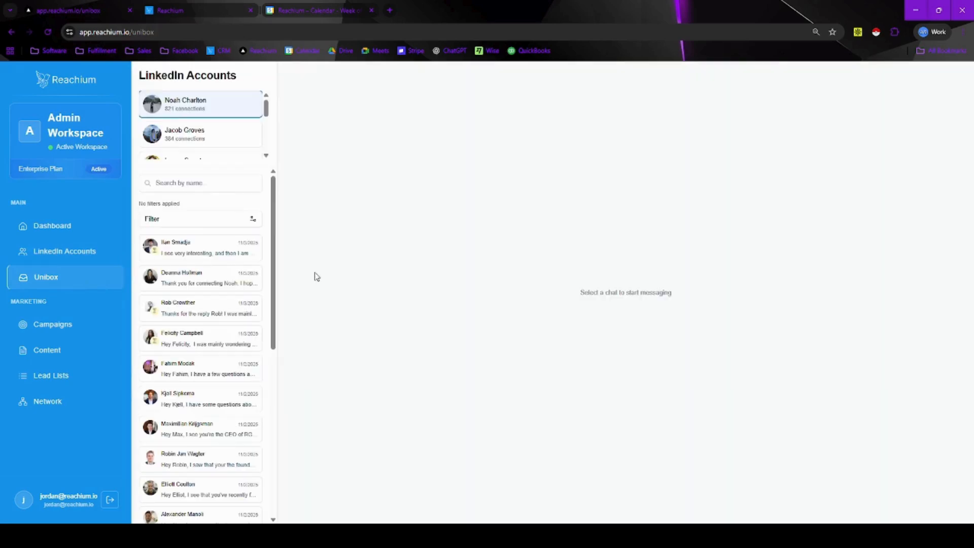
{"action": "left_click", "coordinate": [198, 144]}
{"action": "scroll", "coordinate": [198, 146], "scroll_direction": "down", "scroll_amount": 5}
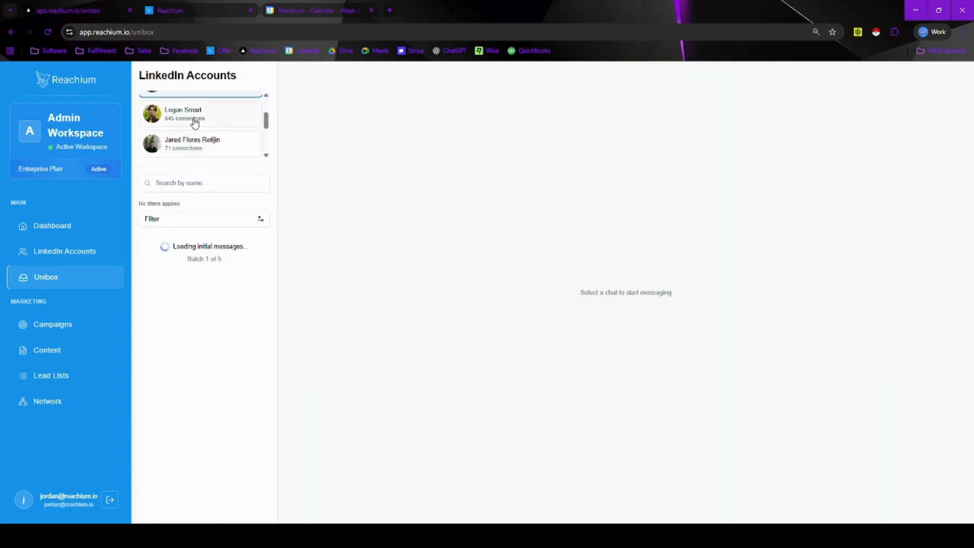
{"action": "scroll", "coordinate": [204, 122], "scroll_direction": "up", "scroll_amount": 3}
{"action": "left_click", "coordinate": [202, 136]}
- Open several of the selected account's conversations one after another to view their messages and lead details
{"action": "left_click", "coordinate": [200, 279]}
{"action": "left_click", "coordinate": [226, 314]}
{"action": "left_click", "coordinate": [231, 373]}
{"action": "left_click", "coordinate": [233, 436]}
{"action": "left_click", "coordinate": [233, 449]}
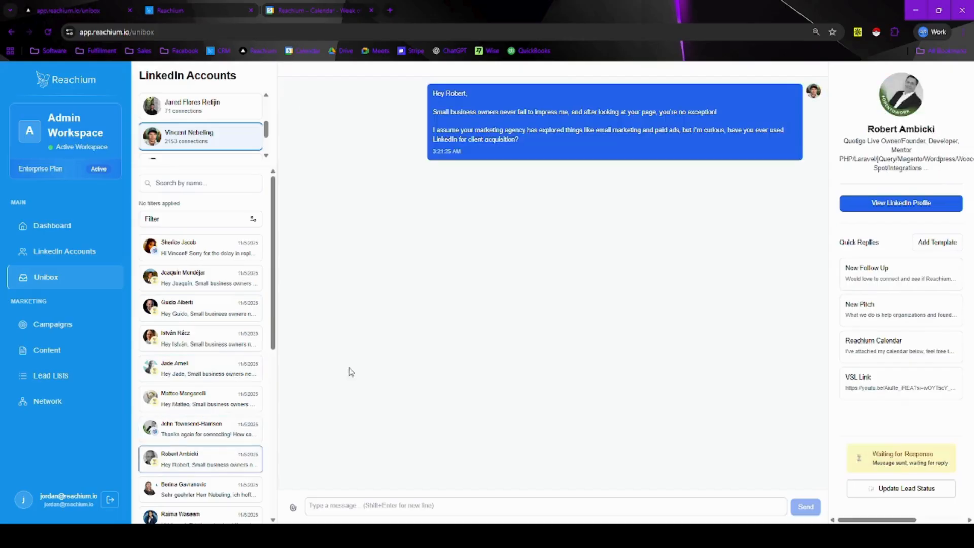
- Filter the conversations by the lead status Waiting for Response
{"action": "left_click", "coordinate": [153, 219]}
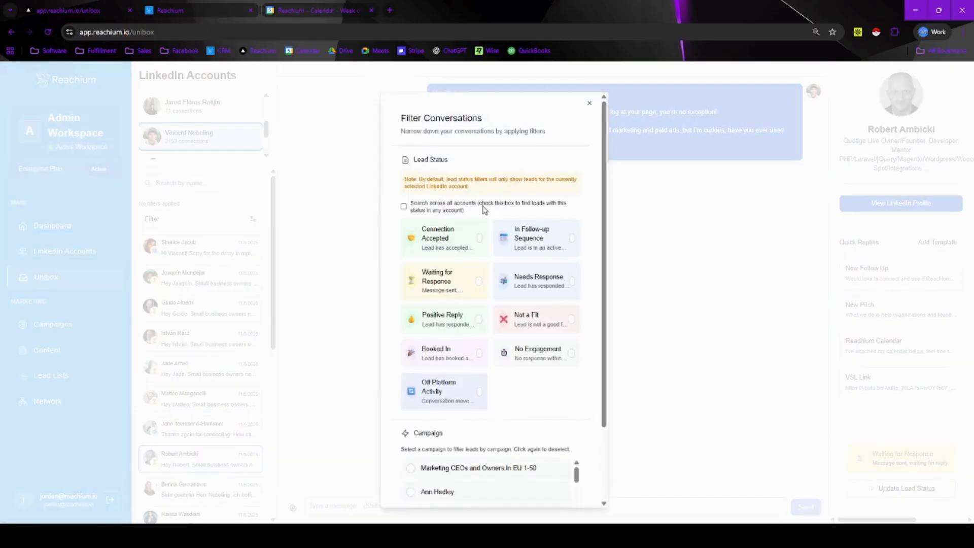
{"action": "left_click", "coordinate": [441, 281]}
{"action": "scroll", "coordinate": [565, 387], "scroll_direction": "down", "scroll_amount": 1}
{"action": "scroll", "coordinate": [566, 391], "scroll_direction": "down", "scroll_amount": 3}
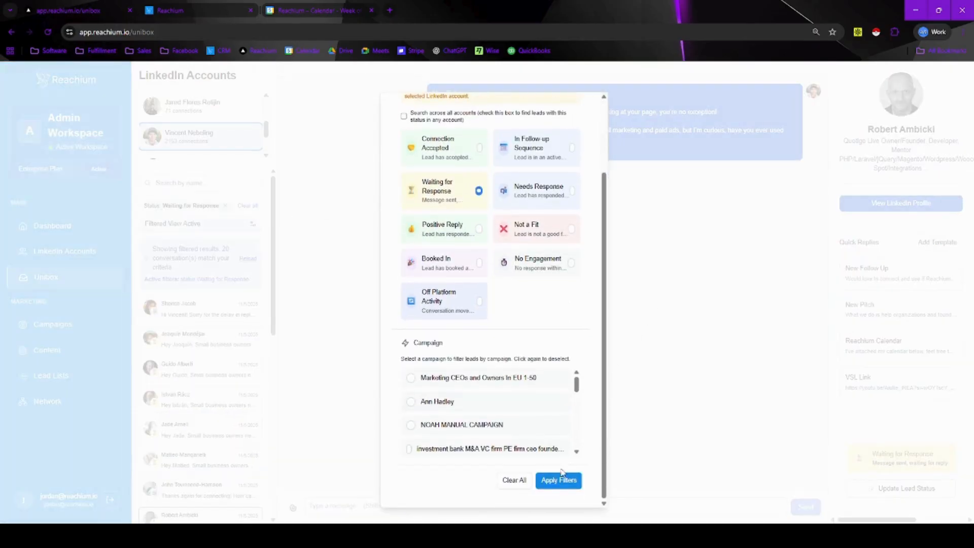
{"action": "left_click", "coordinate": [558, 477]}
- Browse several of the filtered conversations and clear all conversation filters
{"action": "left_click", "coordinate": [202, 369]}
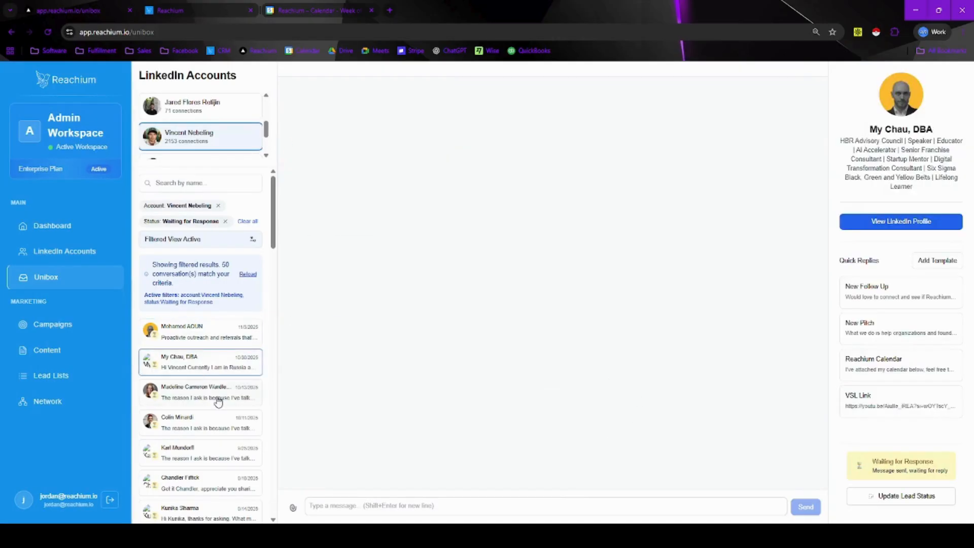
{"action": "left_click", "coordinate": [217, 398]}
{"action": "left_click", "coordinate": [208, 453]}
{"action": "left_click", "coordinate": [225, 222]}
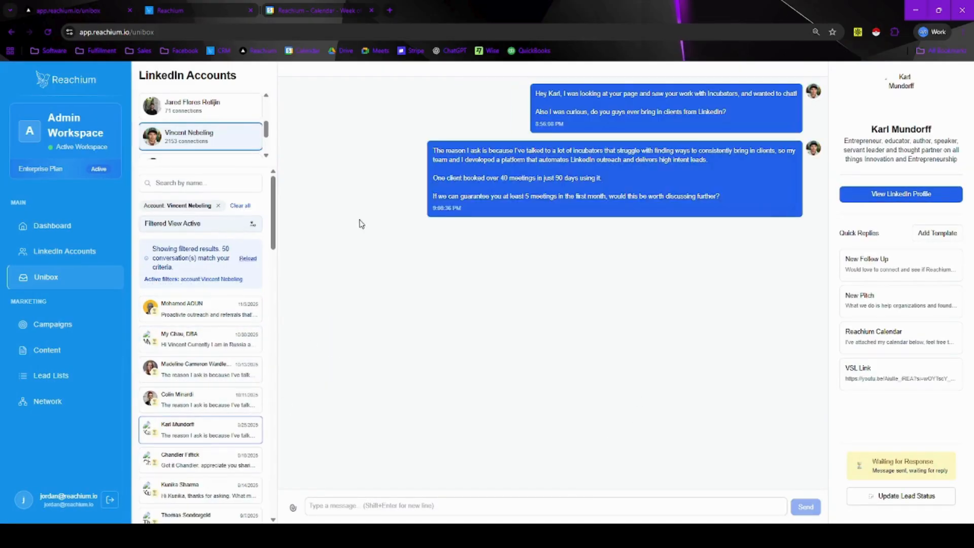
{"action": "left_click", "coordinate": [242, 205]}
- Switch back to the first LinkedIn account and open its most recent conversation
{"action": "scroll", "coordinate": [208, 109], "scroll_direction": "up", "scroll_amount": 3}
{"action": "left_click", "coordinate": [200, 108]}
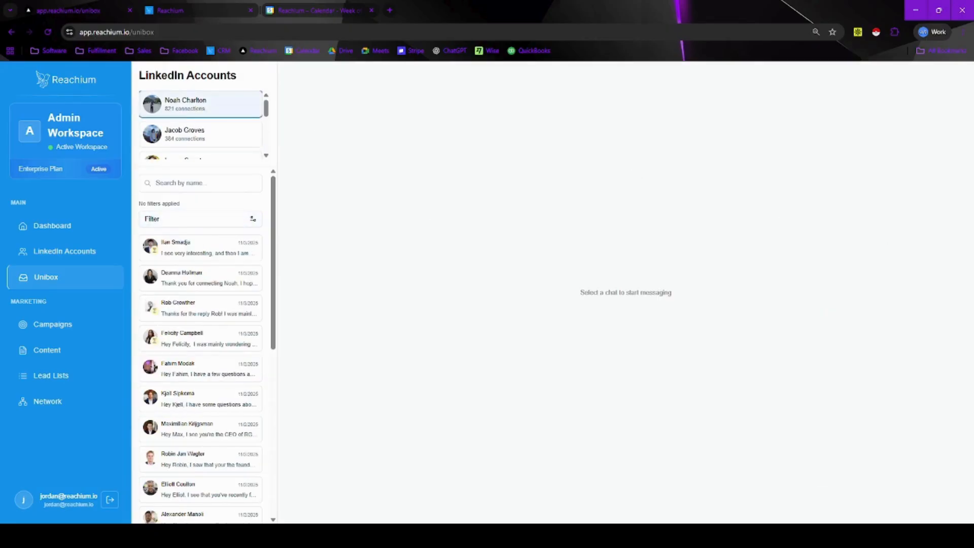
{"action": "left_click", "coordinate": [185, 252]}
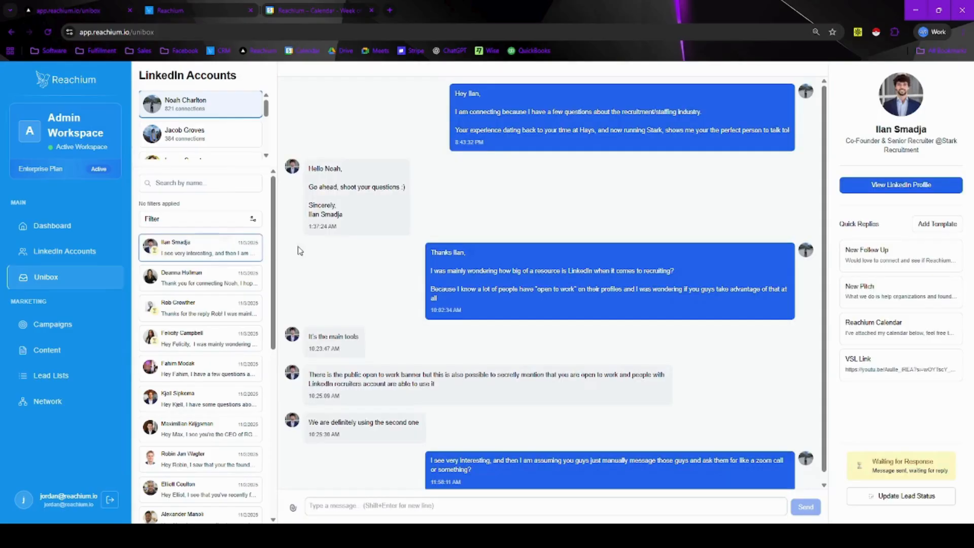
- Insert the New Follow Up quick reply into the message box and clear the text without sending it
{"action": "left_click", "coordinate": [876, 260]}
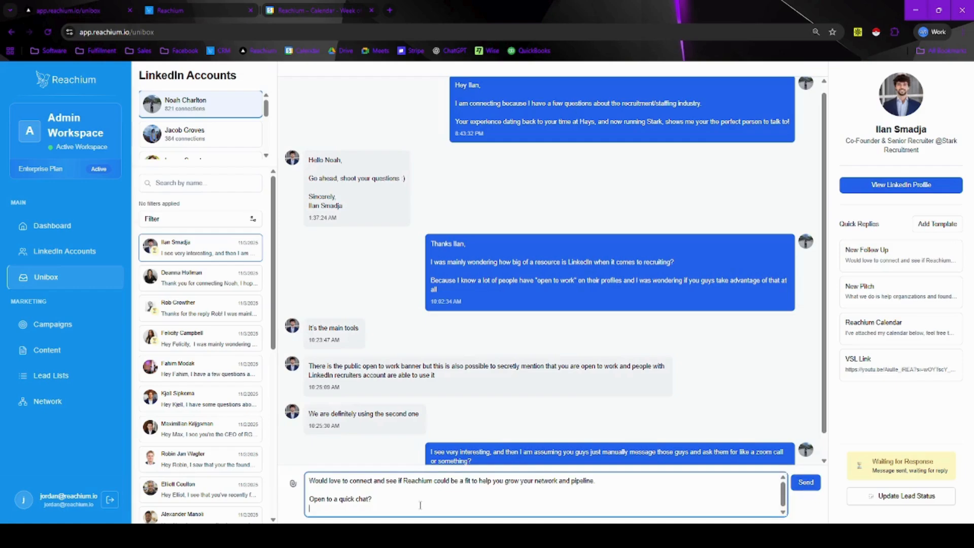
{"action": "key", "text": "ctrl+a"}
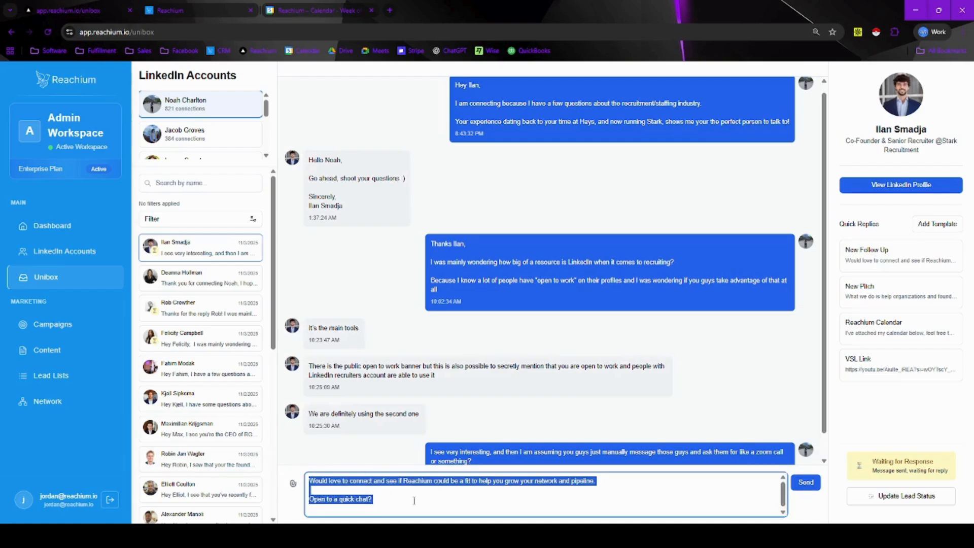
{"action": "key", "text": "BackSpace"}
- Try a new quick-reply template with the first-name and last-name variables, and discard it
{"action": "left_click", "coordinate": [936, 224]}
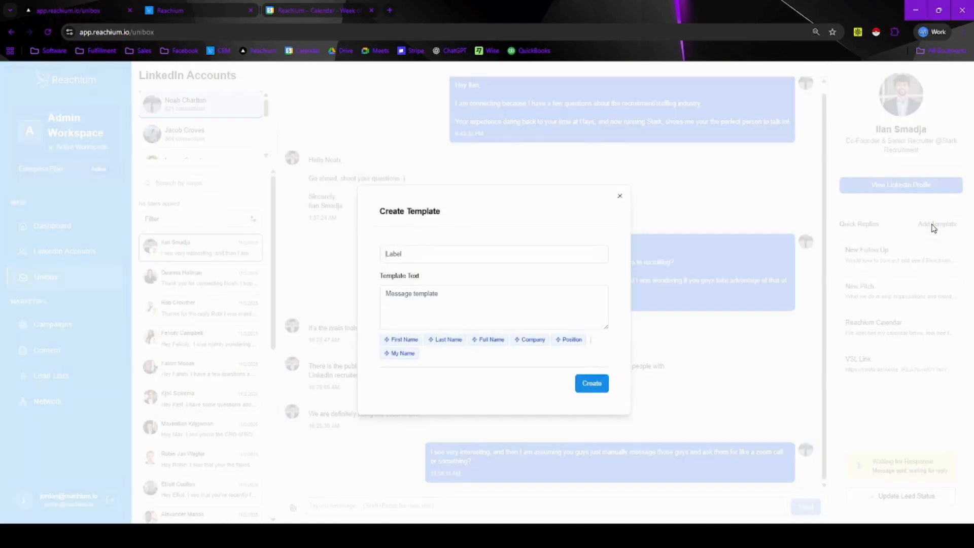
{"action": "left_click", "coordinate": [404, 341]}
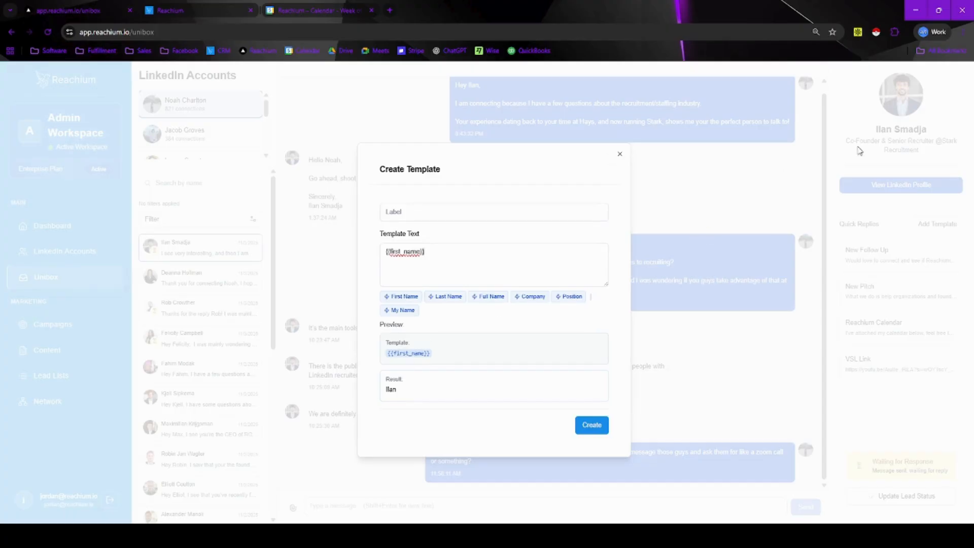
{"action": "left_click_drag", "start_coordinate": [384, 339], "coordinate": [409, 391]}
{"action": "left_click", "coordinate": [450, 296]}
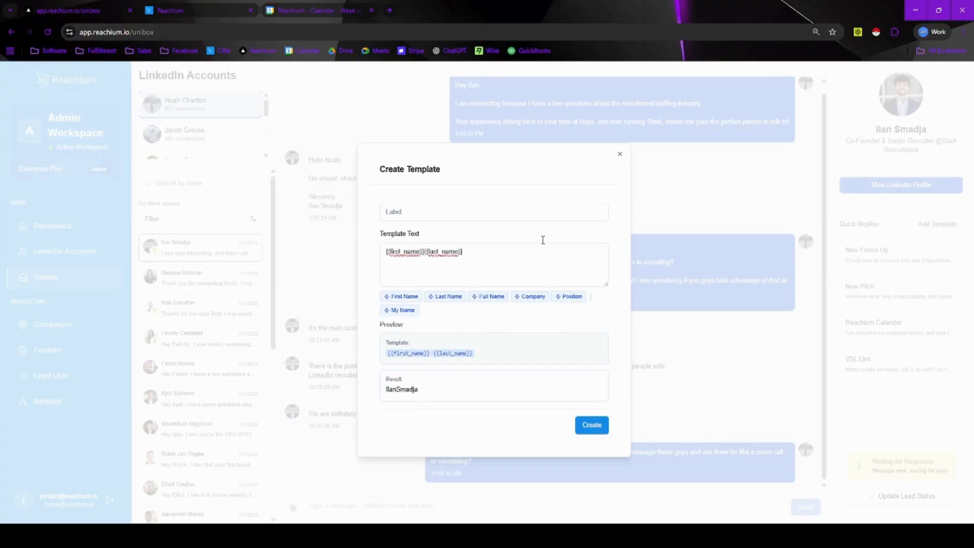
{"action": "left_click", "coordinate": [619, 154]}
- Start a CSV lead import for a new lead list named test, using the file NY Advisors.csv
{"action": "left_click", "coordinate": [76, 376]}
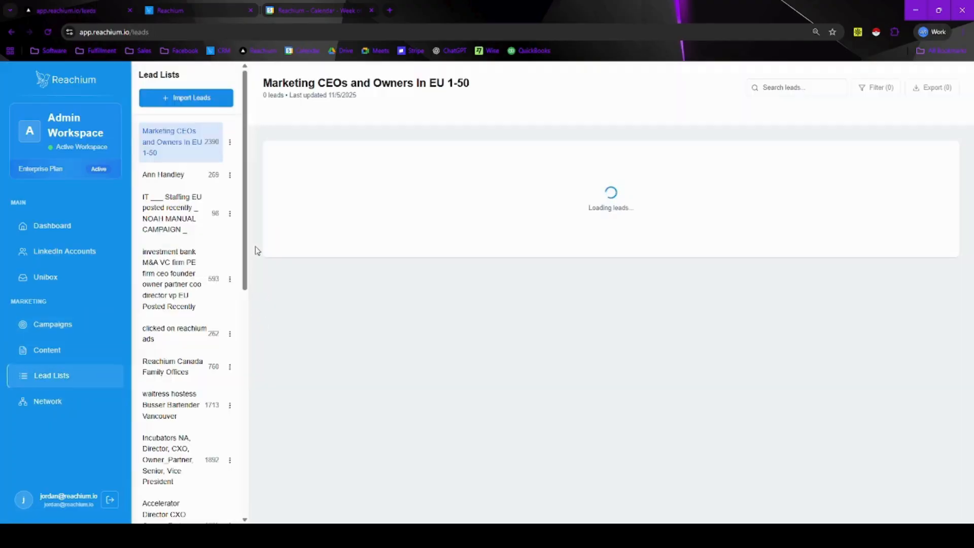
{"action": "left_click", "coordinate": [208, 102]}
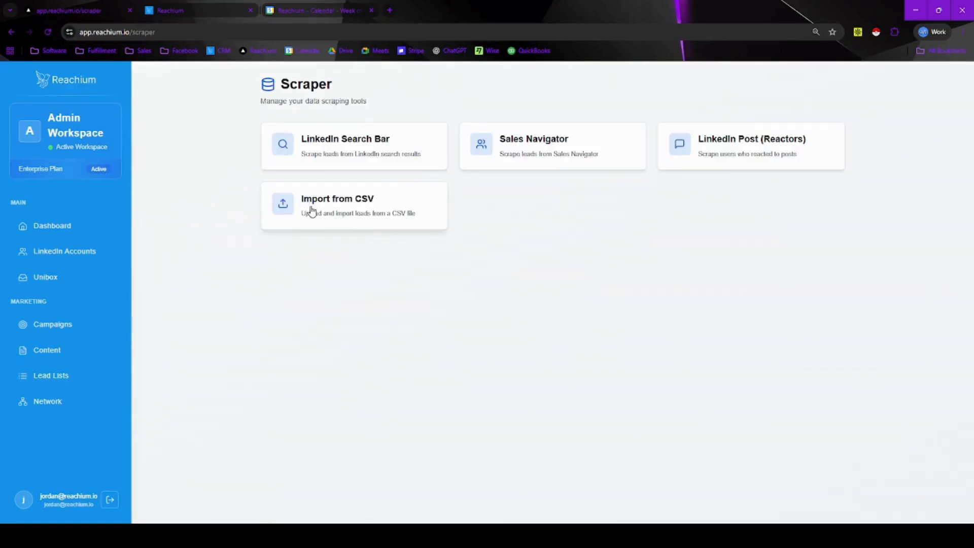
{"action": "left_click", "coordinate": [311, 207]}
{"action": "type", "text": "test"}
{"action": "left_click", "coordinate": [410, 291]}
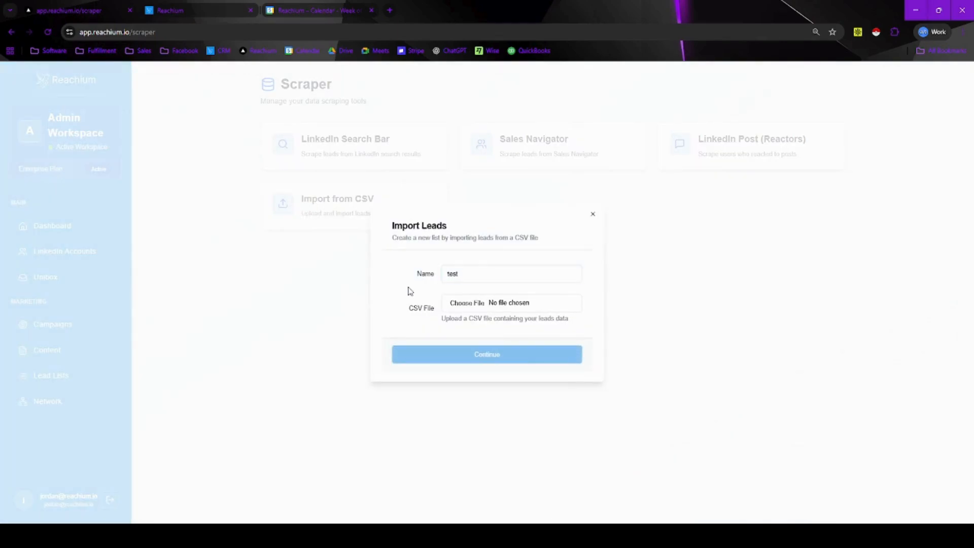
{"action": "left_click", "coordinate": [487, 307]}
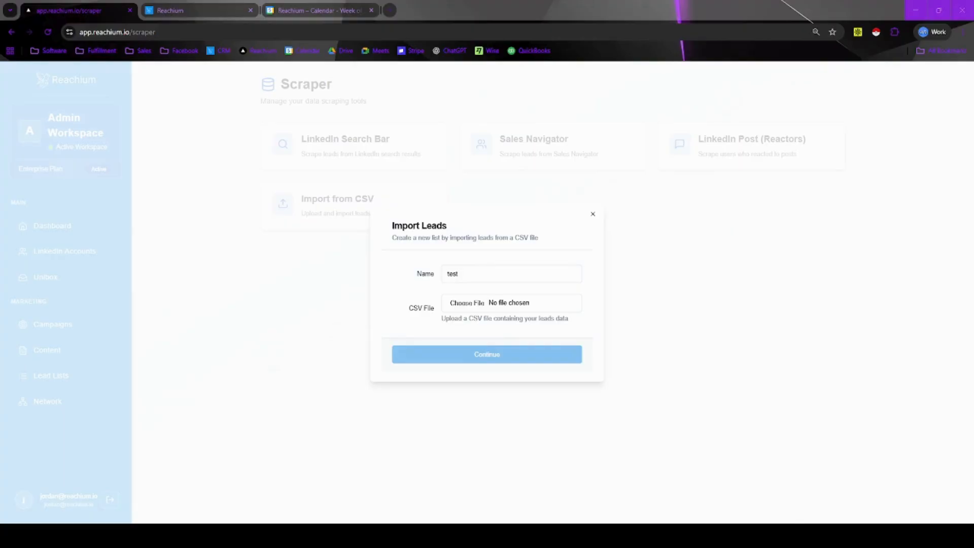
{"action": "key", "text": "Return"}
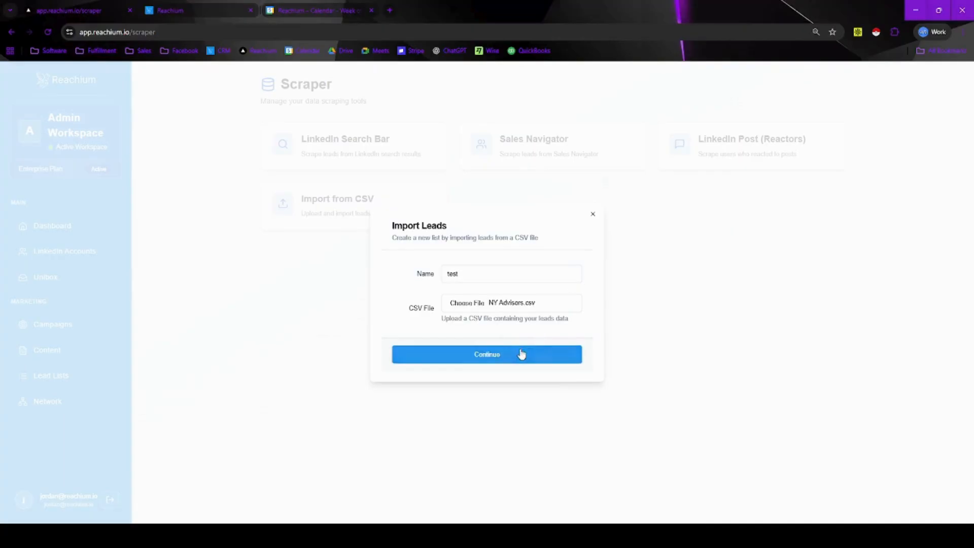
{"action": "left_click", "coordinate": [521, 353]}
- Map first_name to First Name, last_name to Last Name and linkedin_url to Profile URL, and import the leads
{"action": "left_click", "coordinate": [510, 197]}
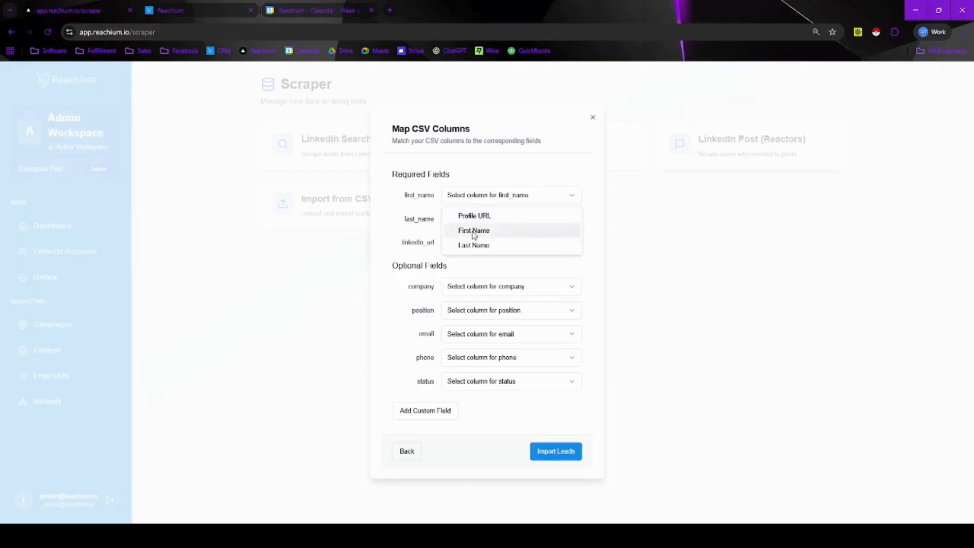
{"action": "left_click", "coordinate": [472, 231]}
{"action": "left_click", "coordinate": [496, 220]}
{"action": "left_click", "coordinate": [477, 269]}
{"action": "left_click", "coordinate": [476, 244]}
{"action": "left_click", "coordinate": [476, 261]}
{"action": "left_click_drag", "start_coordinate": [392, 174], "coordinate": [596, 248]}
{"action": "left_click", "coordinate": [557, 451]}
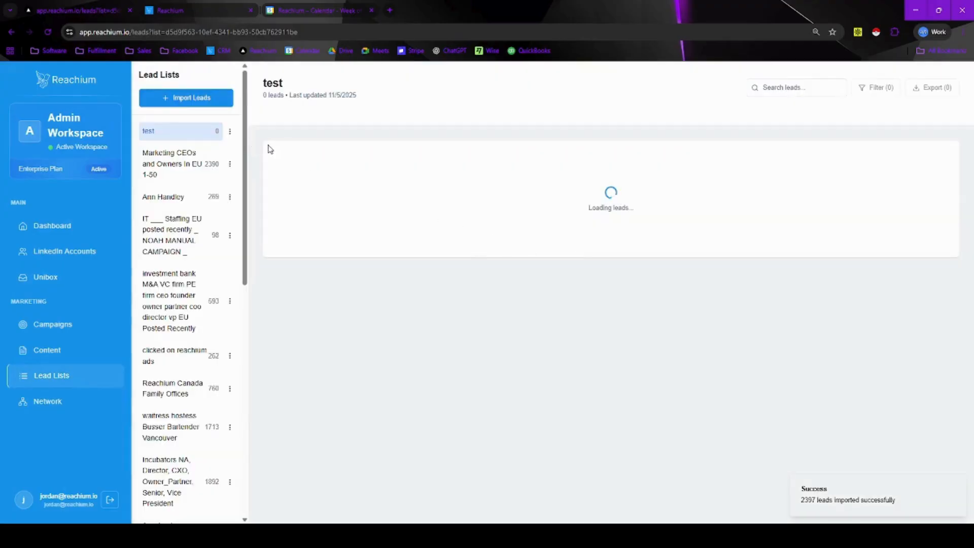
- Create a new outreach campaign named Test
{"action": "left_click", "coordinate": [45, 325]}
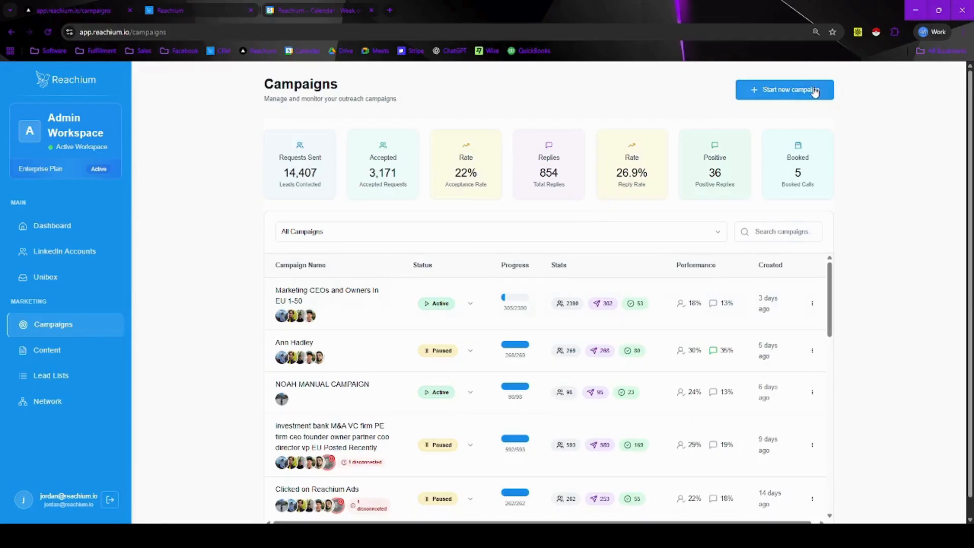
{"action": "left_click", "coordinate": [811, 90]}
{"action": "type", "text": "Test"}
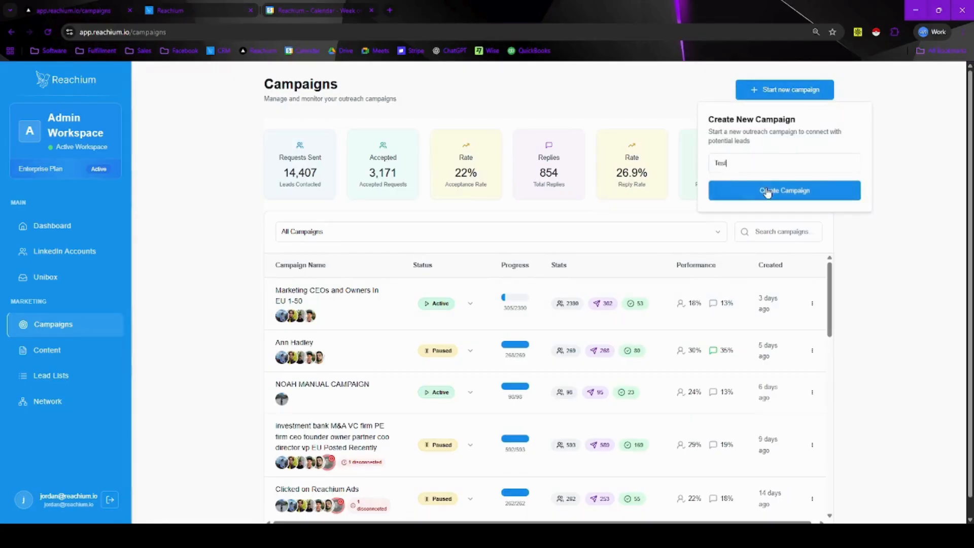
{"action": "left_click", "coordinate": [767, 191]}
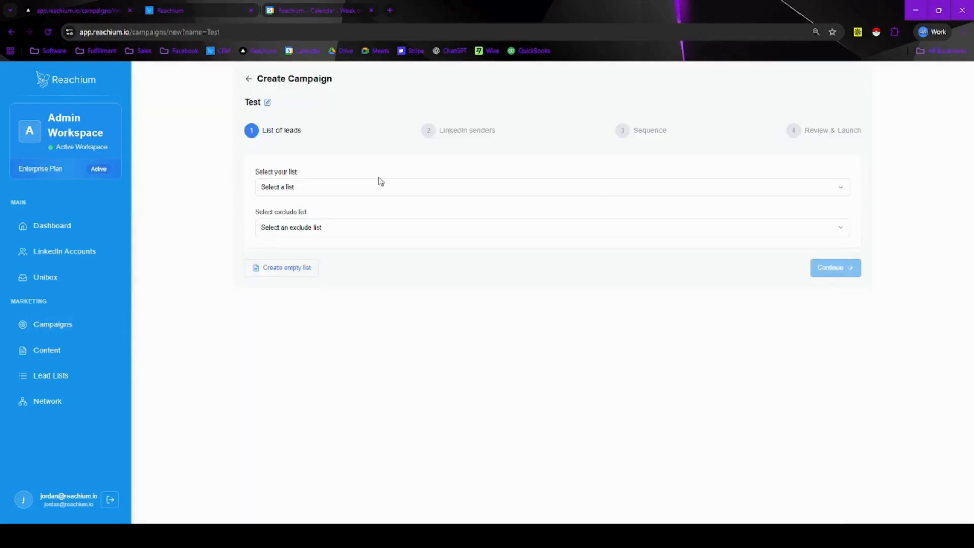
- Assign the test lead list to the campaign and choose the LinkedIn Premium account with 2153 connections as sender
{"action": "left_click", "coordinate": [359, 188]}
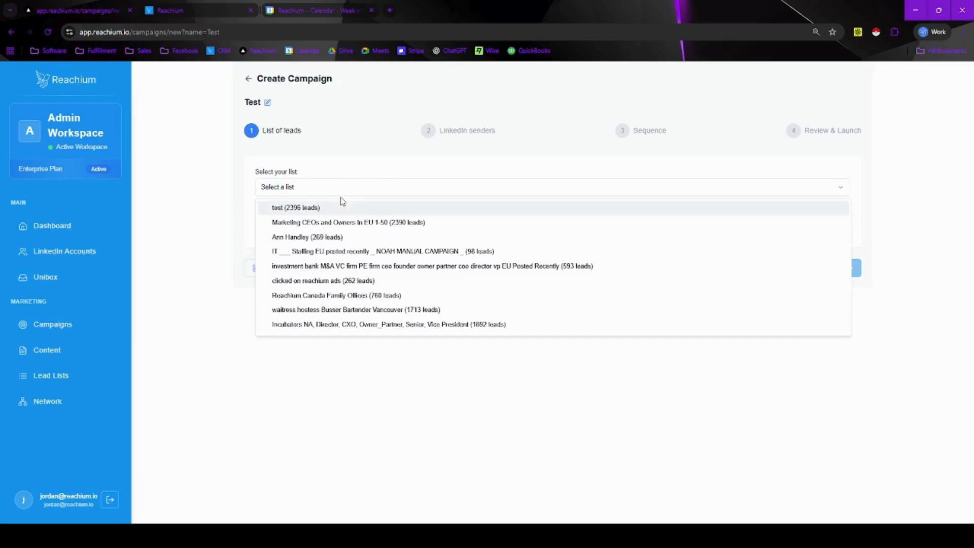
{"action": "left_click", "coordinate": [294, 208]}
{"action": "left_click", "coordinate": [824, 269]}
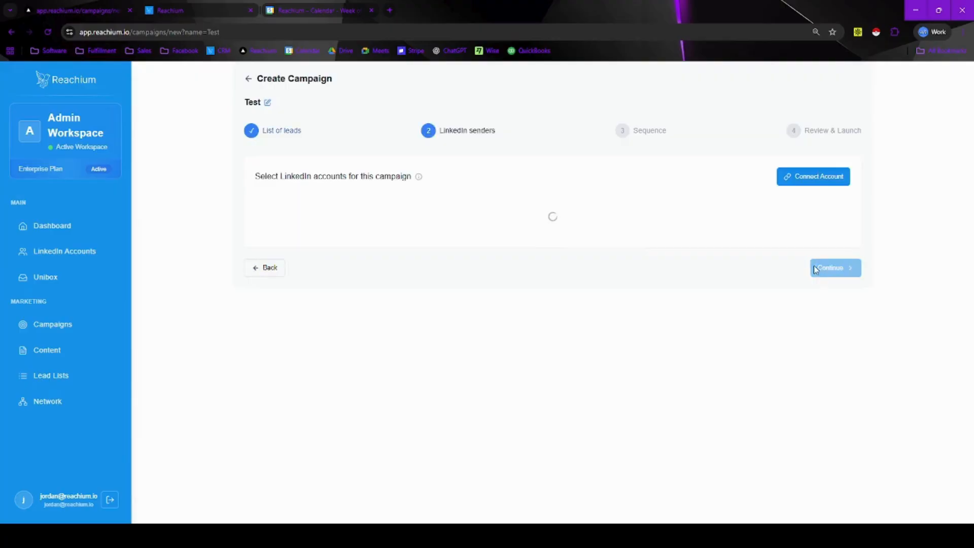
{"action": "scroll", "coordinate": [400, 311], "scroll_direction": "down", "scroll_amount": 1}
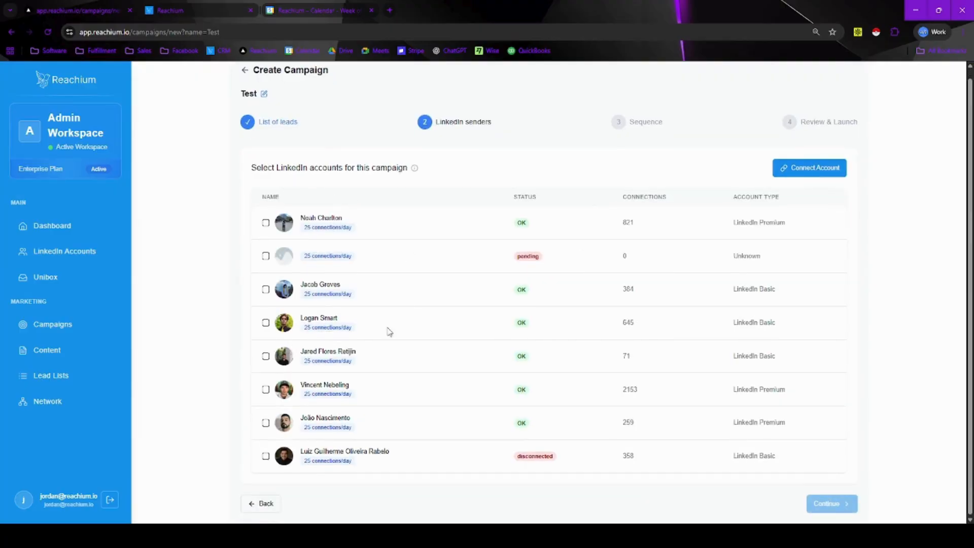
{"action": "left_click", "coordinate": [265, 389]}
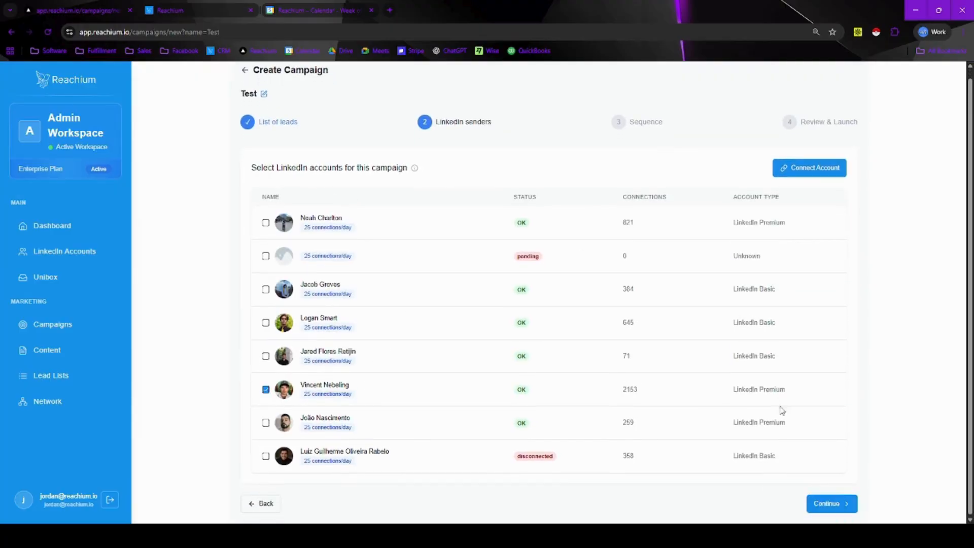
{"action": "left_click", "coordinate": [832, 504]}
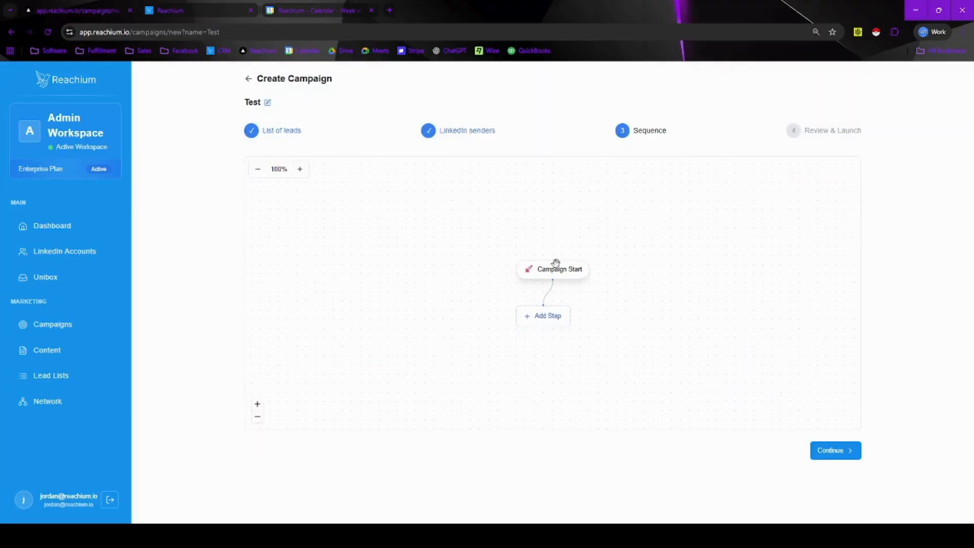
- Build a sequence with a connection request without a note, followed by two messages along the accepted branch
{"action": "left_click", "coordinate": [552, 323]}
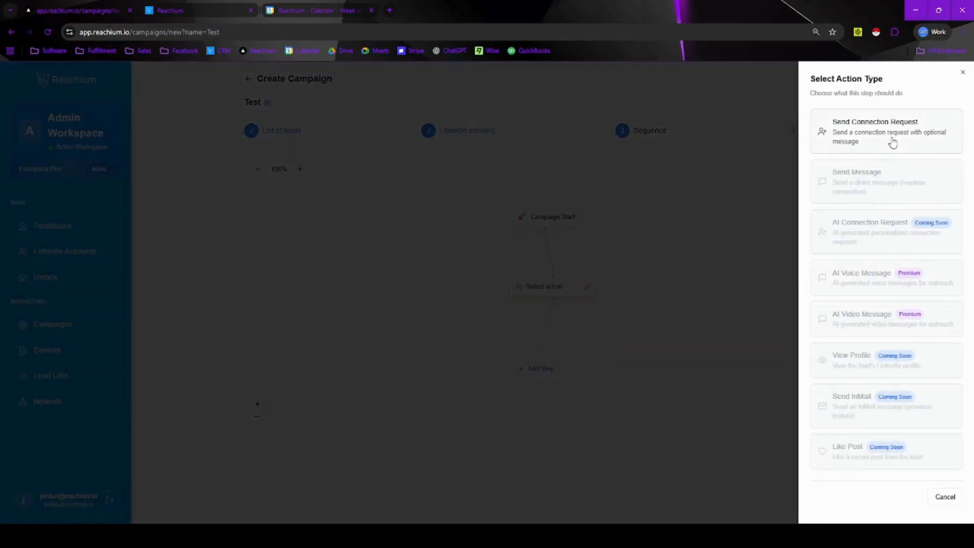
{"action": "left_click", "coordinate": [892, 143]}
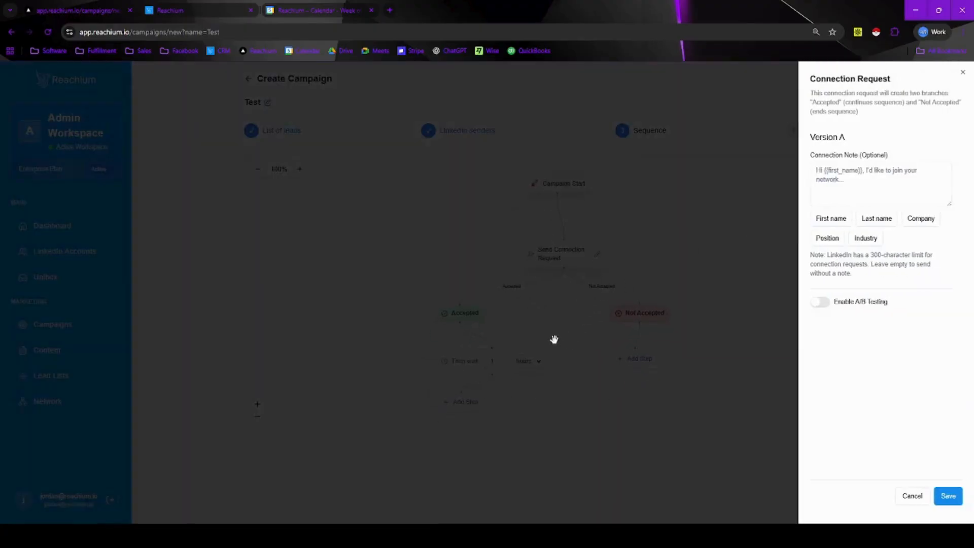
{"action": "left_click", "coordinate": [555, 343]}
{"action": "left_click", "coordinate": [478, 392]}
{"action": "left_click", "coordinate": [888, 183]}
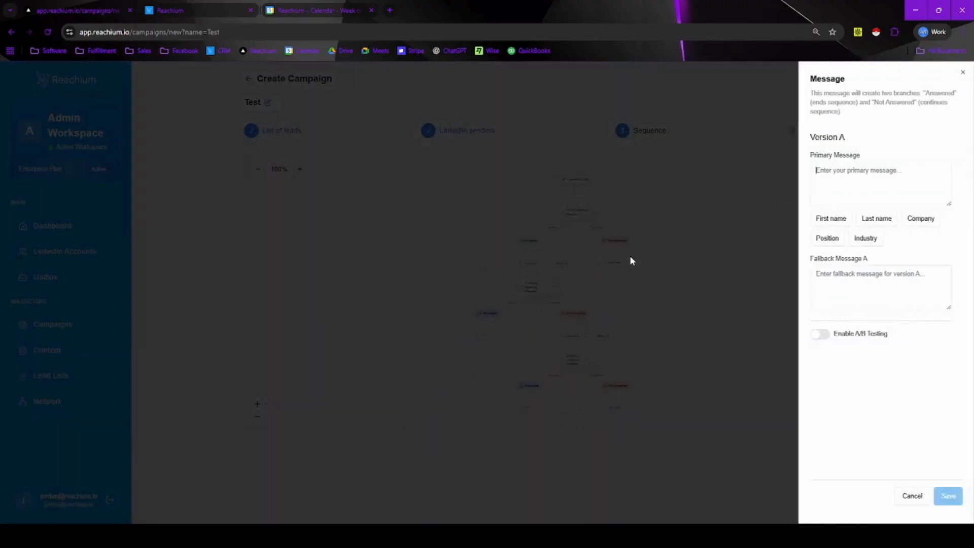
{"action": "left_click", "coordinate": [631, 252]}
- Examine the sequence branches and view the settings of the connection request and the first follow-up message
{"action": "left_click_drag", "start_coordinate": [696, 322], "coordinate": [694, 261]}
{"action": "left_click_drag", "start_coordinate": [661, 226], "coordinate": [621, 312]}
{"action": "left_click_drag", "start_coordinate": [474, 280], "coordinate": [495, 277]}
{"action": "left_click_drag", "start_coordinate": [496, 312], "coordinate": [487, 315]}
{"action": "scroll", "coordinate": [629, 298], "scroll_direction": "up", "scroll_amount": 1}
{"action": "scroll", "coordinate": [617, 291], "scroll_direction": "down", "scroll_amount": 1}
{"action": "left_click", "coordinate": [539, 206]}
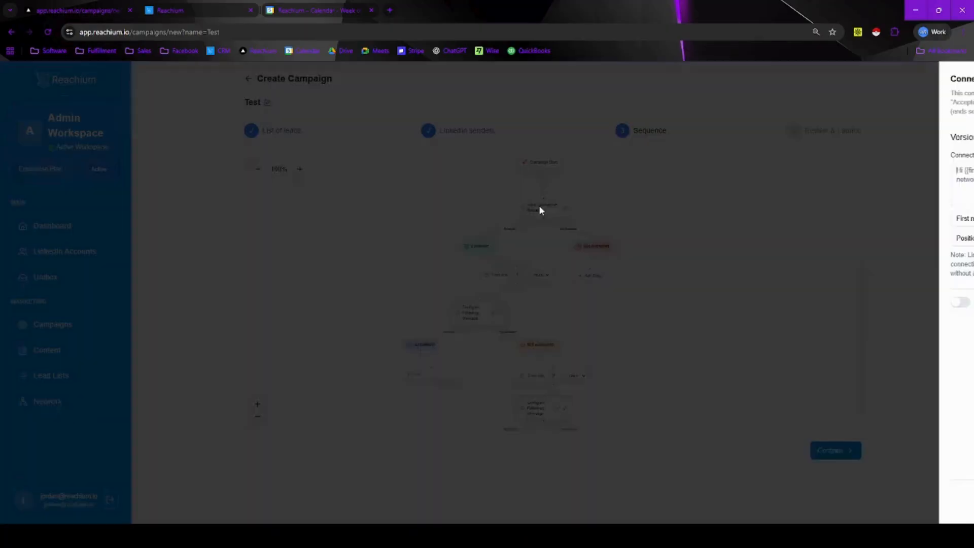
{"action": "left_click_drag", "start_coordinate": [815, 158], "coordinate": [849, 159]}
{"action": "left_click", "coordinate": [731, 219]}
{"action": "scroll", "coordinate": [623, 322], "scroll_direction": "down", "scroll_amount": 1}
{"action": "left_click_drag", "start_coordinate": [627, 327], "coordinate": [617, 270]}
{"action": "left_click", "coordinate": [486, 261]}
{"action": "left_click", "coordinate": [732, 232]}
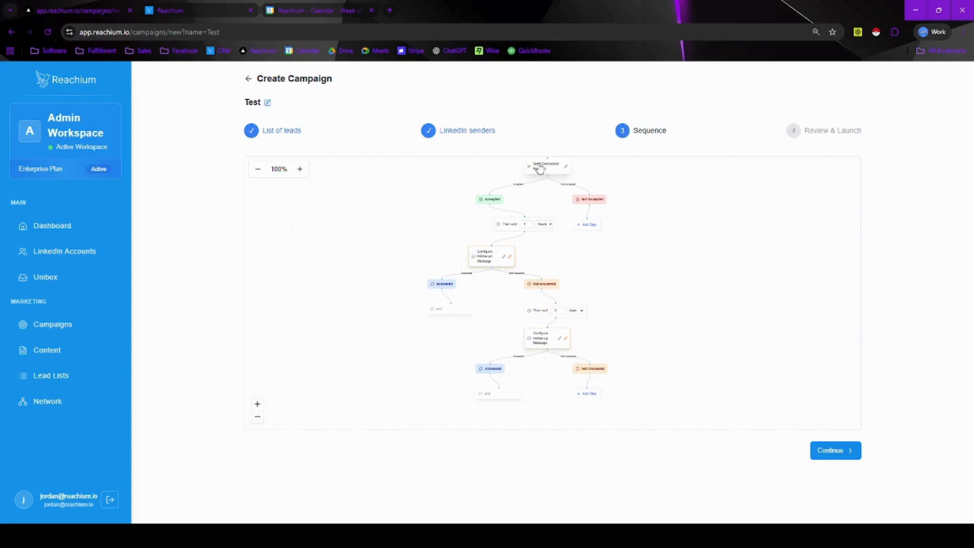
- Try the first-name and last-name variables in the first follow-up's primary message, and leave it without saving
{"action": "left_click", "coordinate": [493, 255]}
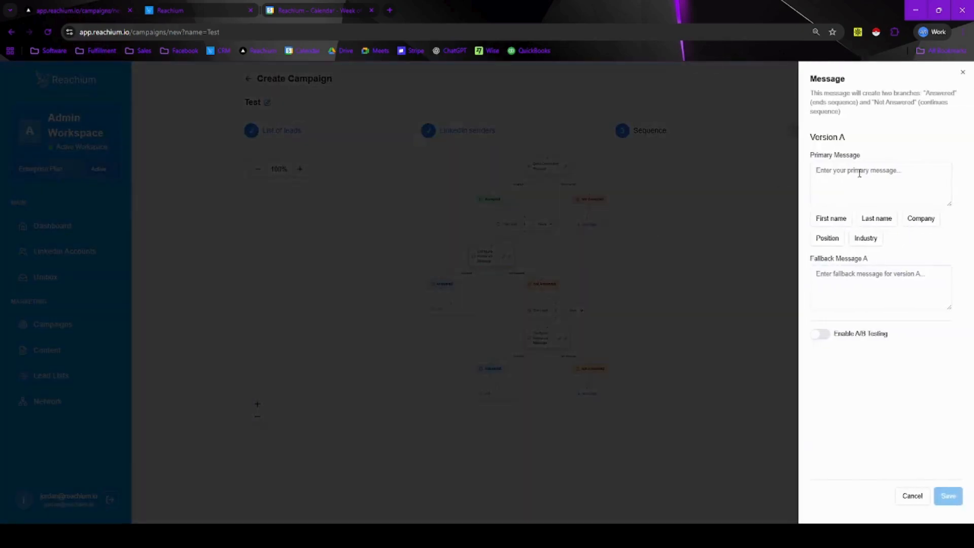
{"action": "left_click", "coordinate": [850, 218]}
{"action": "left_click", "coordinate": [883, 221]}
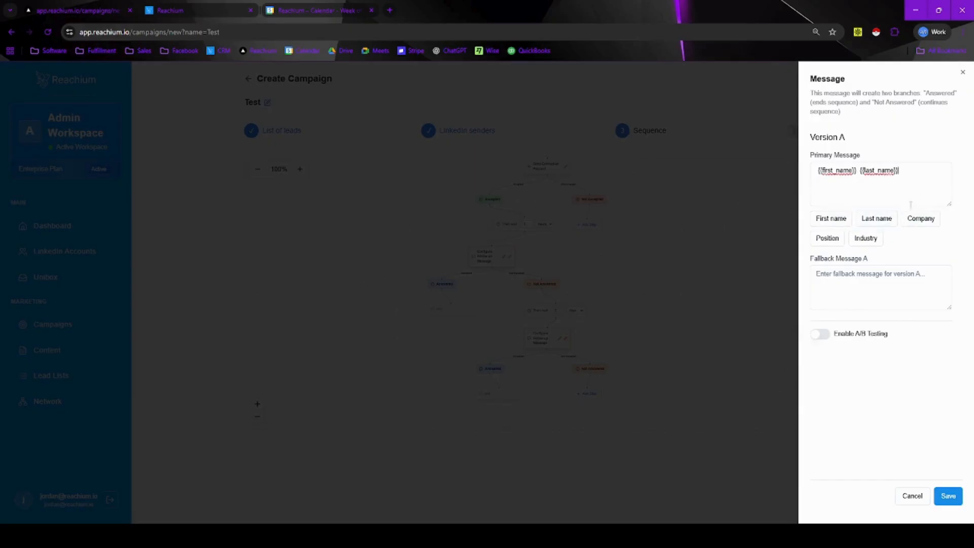
{"action": "left_click", "coordinate": [690, 234]}
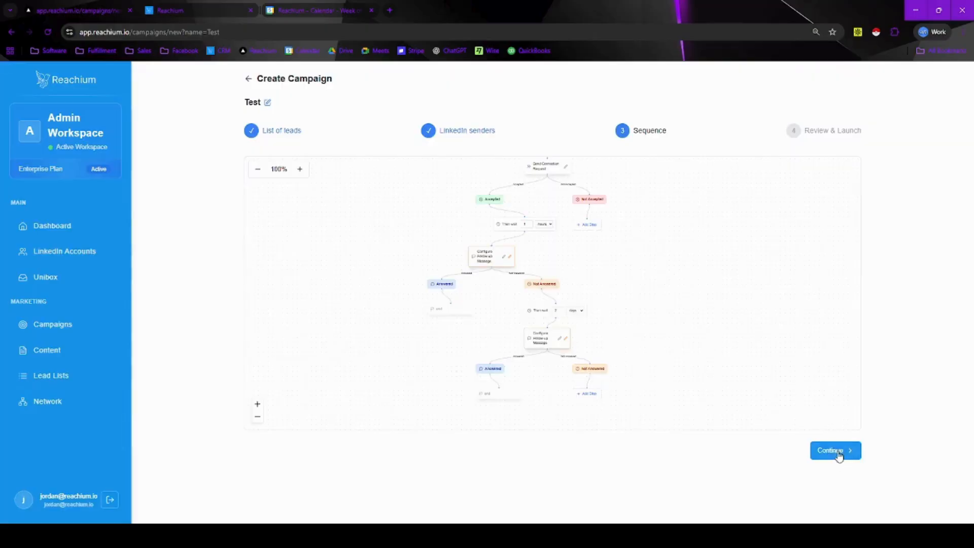
- Review the Test campaign's summary and sequence flow, and save the campaign as a draft
{"action": "left_click", "coordinate": [838, 451]}
{"action": "scroll", "coordinate": [489, 224], "scroll_direction": "down", "scroll_amount": 3}
{"action": "left_click_drag", "start_coordinate": [332, 112], "coordinate": [592, 443]}
{"action": "left_click_drag", "start_coordinate": [526, 406], "coordinate": [752, 360]}
{"action": "left_click", "coordinate": [384, 142]}
{"action": "scroll", "coordinate": [752, 361], "scroll_direction": "down", "scroll_amount": 1}
{"action": "left_click", "coordinate": [687, 367]}
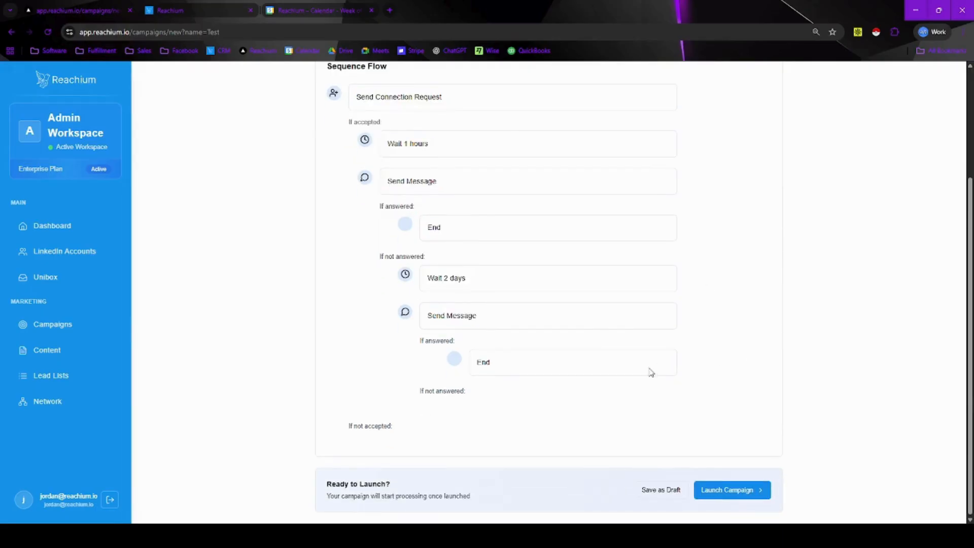
{"action": "left_click", "coordinate": [685, 493]}
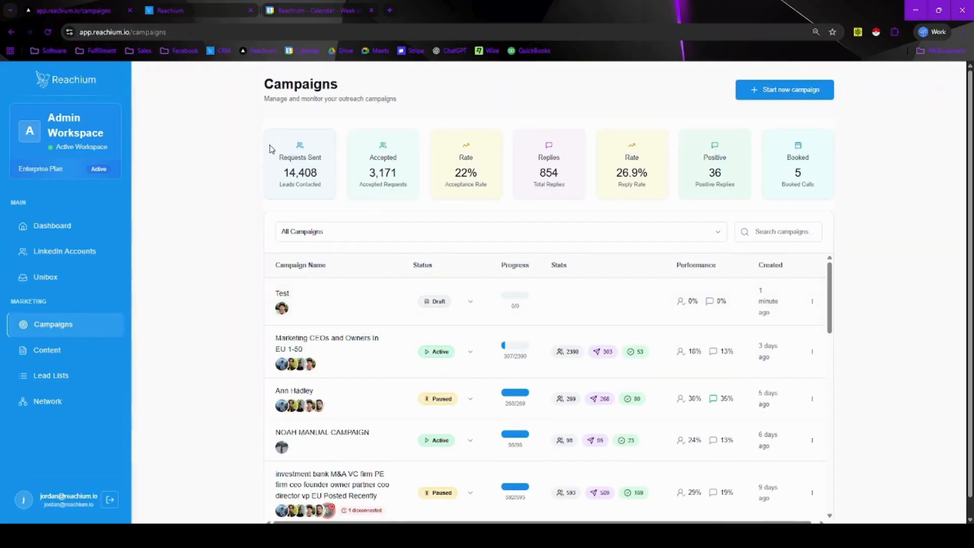
- Examine the overall campaign statistics, and briefly open the Test campaign before returning to the campaign list
{"action": "left_click_drag", "start_coordinate": [270, 149], "coordinate": [849, 197]}
{"action": "left_click_drag", "start_coordinate": [266, 149], "coordinate": [841, 194]}
{"action": "left_click", "coordinate": [841, 195]}
{"action": "left_click_drag", "start_coordinate": [279, 152], "coordinate": [835, 178]}
{"action": "left_click", "coordinate": [835, 180]}
{"action": "scroll", "coordinate": [609, 340], "scroll_direction": "down", "scroll_amount": 1}
{"action": "scroll", "coordinate": [576, 351], "scroll_direction": "up", "scroll_amount": 1}
{"action": "left_click", "coordinate": [334, 302]}
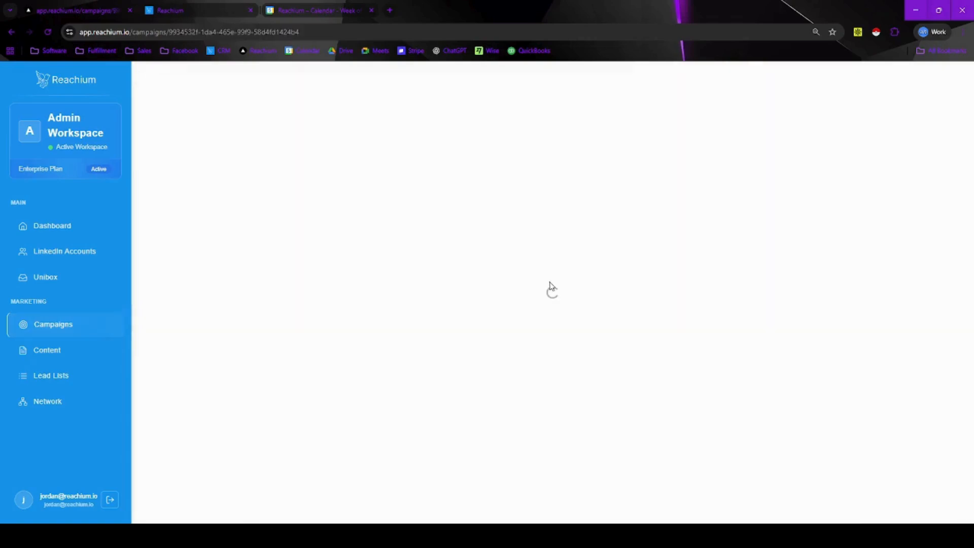
{"action": "left_click", "coordinate": [248, 85]}
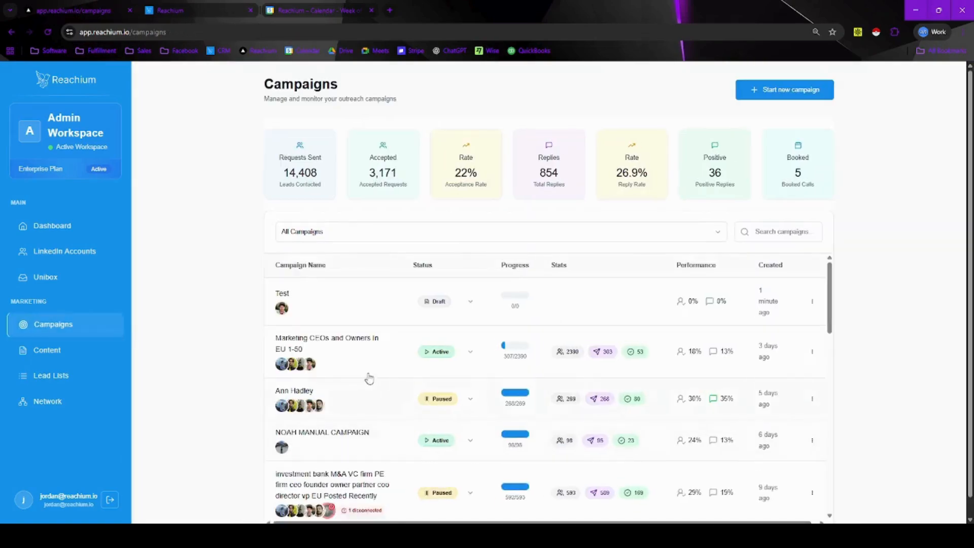
- Open the Accelerator Director CXO Owner_Partner Senior Vice President NA campaign and view its outreach stats for the 90D range
{"action": "scroll", "coordinate": [401, 391], "scroll_direction": "down", "scroll_amount": 5}
{"action": "scroll", "coordinate": [413, 388], "scroll_direction": "down", "scroll_amount": 1}
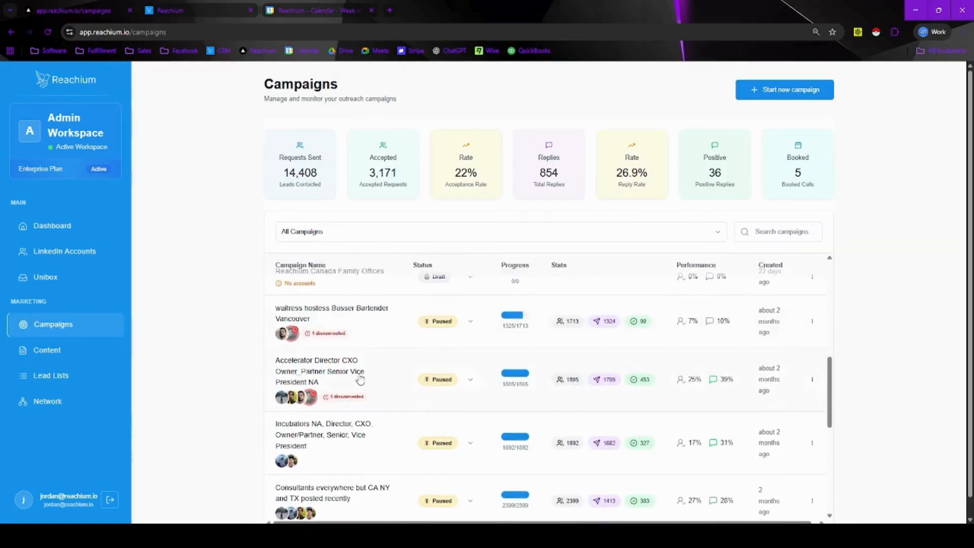
{"action": "left_click", "coordinate": [416, 382]}
{"action": "left_click_drag", "start_coordinate": [270, 192], "coordinate": [663, 214]}
{"action": "left_click", "coordinate": [750, 205]}
{"action": "scroll", "coordinate": [577, 228], "scroll_direction": "down", "scroll_amount": 1}
{"action": "scroll", "coordinate": [577, 227], "scroll_direction": "down", "scroll_amount": 1}
{"action": "left_click", "coordinate": [360, 195]}
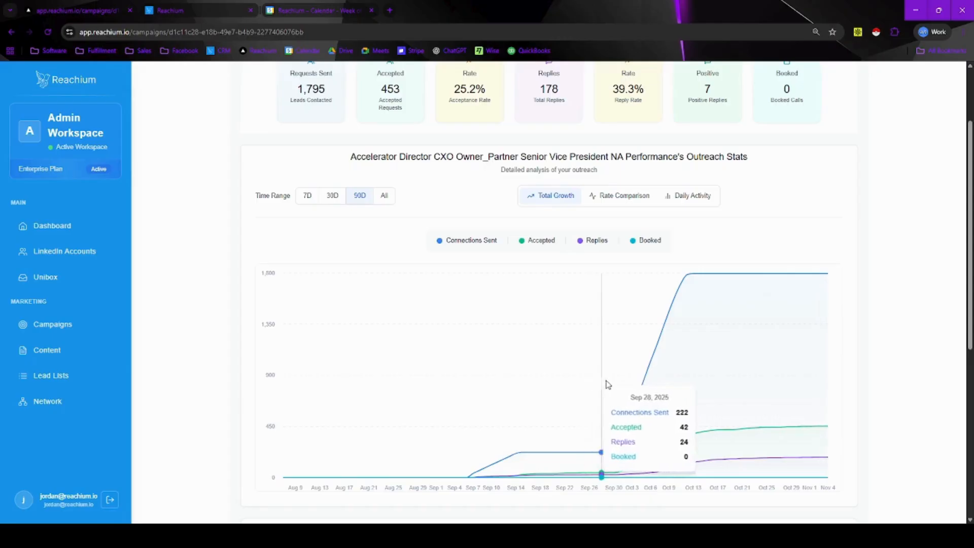
- Examine the campaign's summary figures and view its outreach chart as Rate Comparison
{"action": "scroll", "coordinate": [578, 178], "scroll_direction": "up", "scroll_amount": 2}
{"action": "left_click_drag", "start_coordinate": [281, 193], "coordinate": [746, 207]}
{"action": "left_click", "coordinate": [779, 216]}
{"action": "left_click", "coordinate": [620, 303]}
{"action": "scroll", "coordinate": [669, 324], "scroll_direction": "down", "scroll_amount": 3}
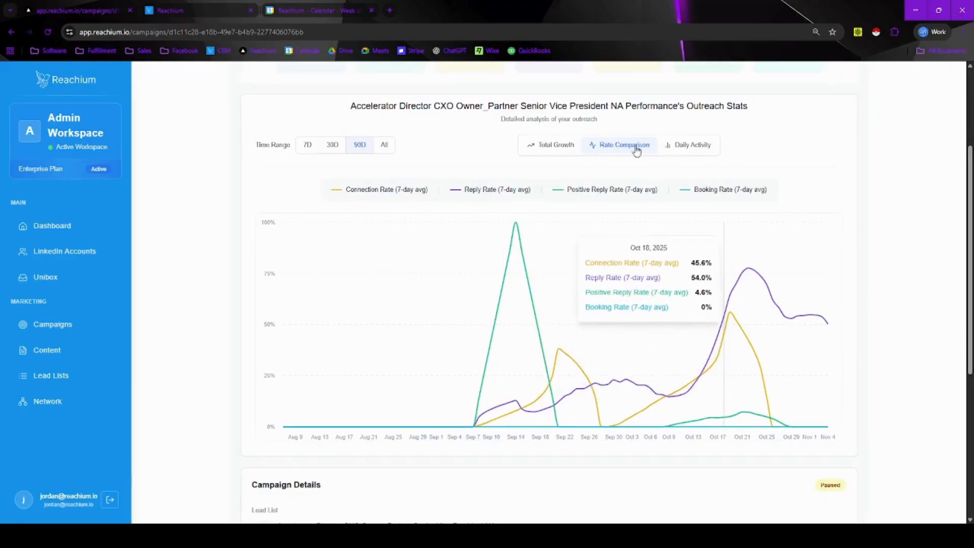
- View the campaign's outreach chart as Daily Activity, examine the Campaign Details section, and return to the campaign list
{"action": "left_click", "coordinate": [688, 146]}
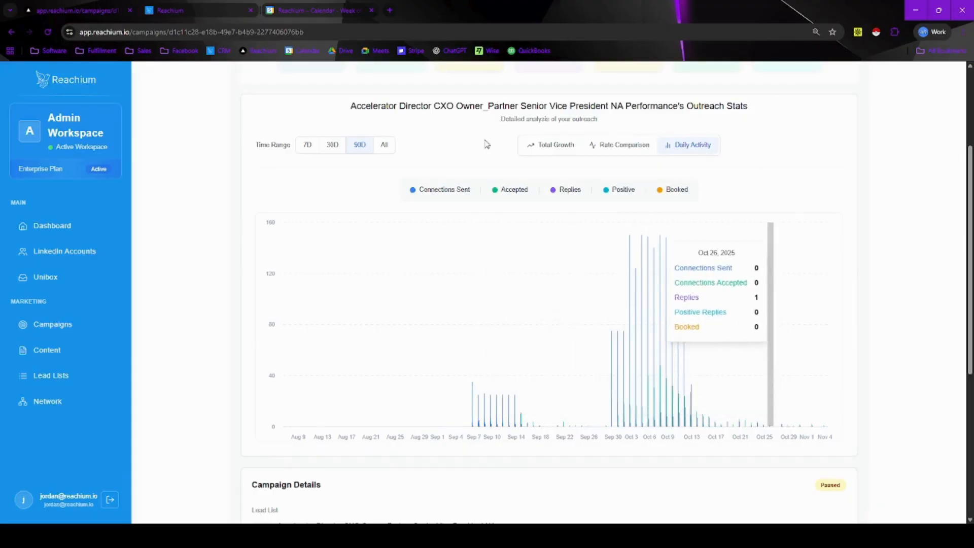
{"action": "scroll", "coordinate": [478, 239], "scroll_direction": "down", "scroll_amount": 5}
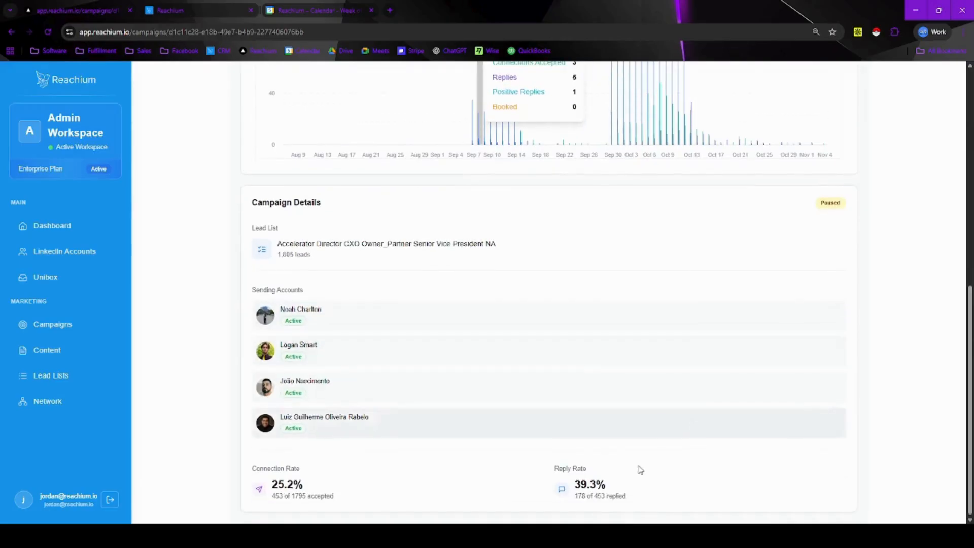
{"action": "scroll", "coordinate": [335, 423], "scroll_direction": "up", "scroll_amount": 1}
{"action": "scroll", "coordinate": [334, 423], "scroll_direction": "up", "scroll_amount": 10}
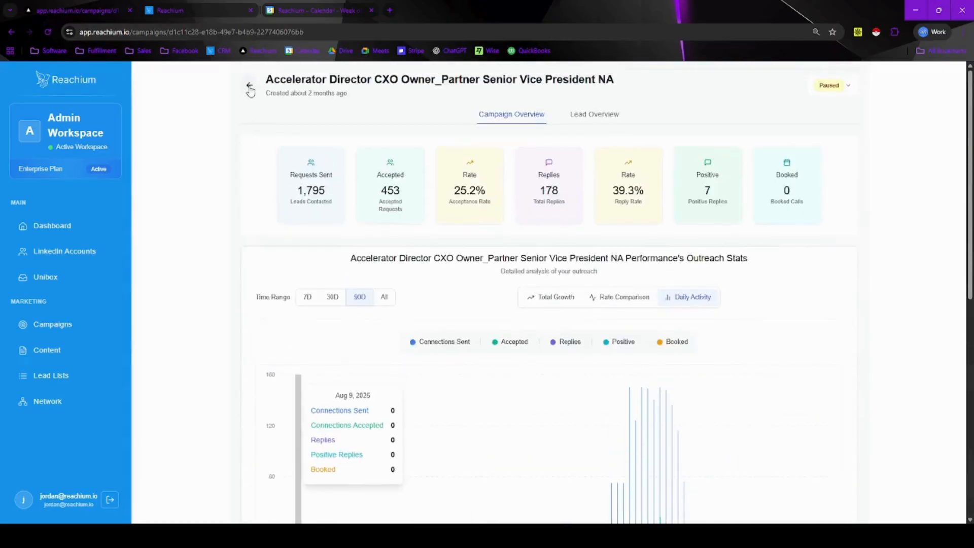
{"action": "left_click", "coordinate": [249, 91]}
- Go to the Content Library and open the Reachium Brand Profile for editing
{"action": "left_click", "coordinate": [40, 350]}
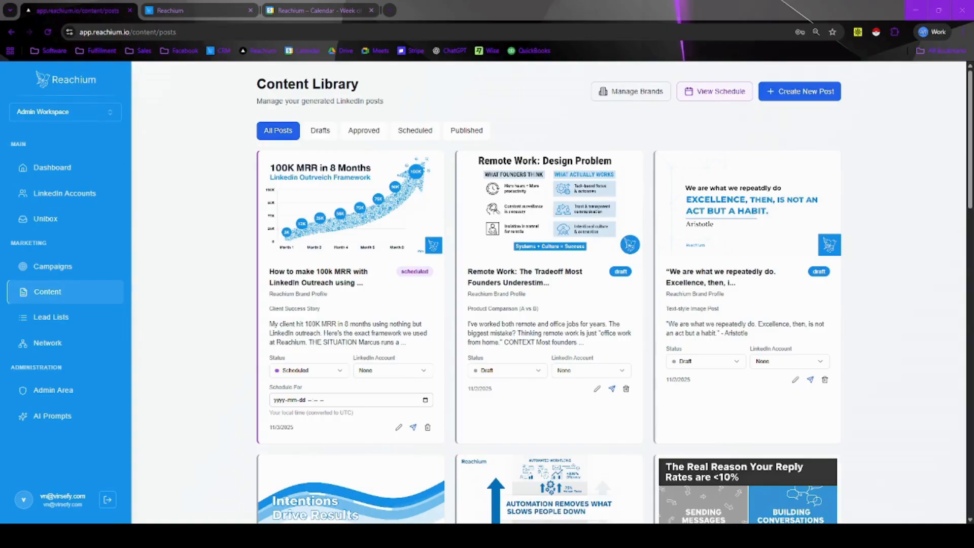
{"action": "left_click", "coordinate": [624, 97]}
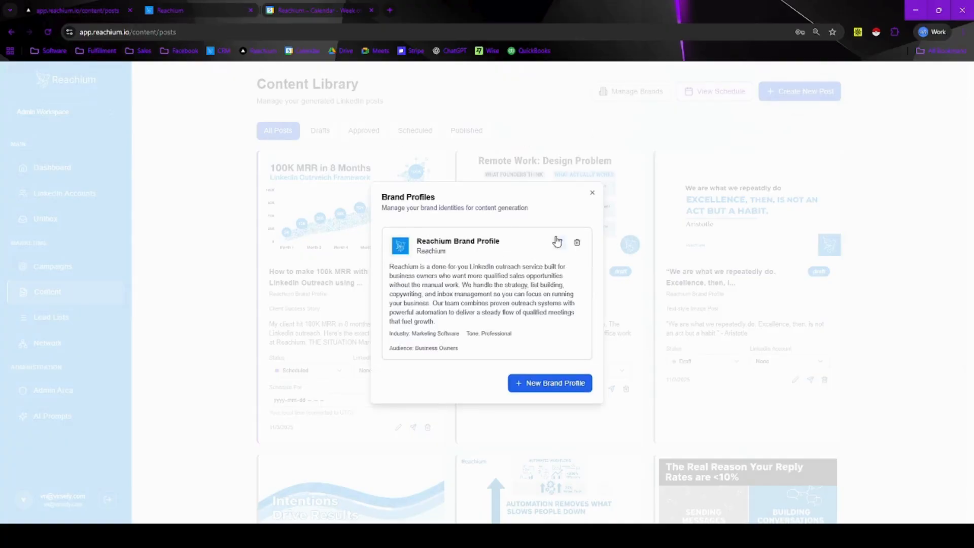
{"action": "left_click", "coordinate": [557, 242]}
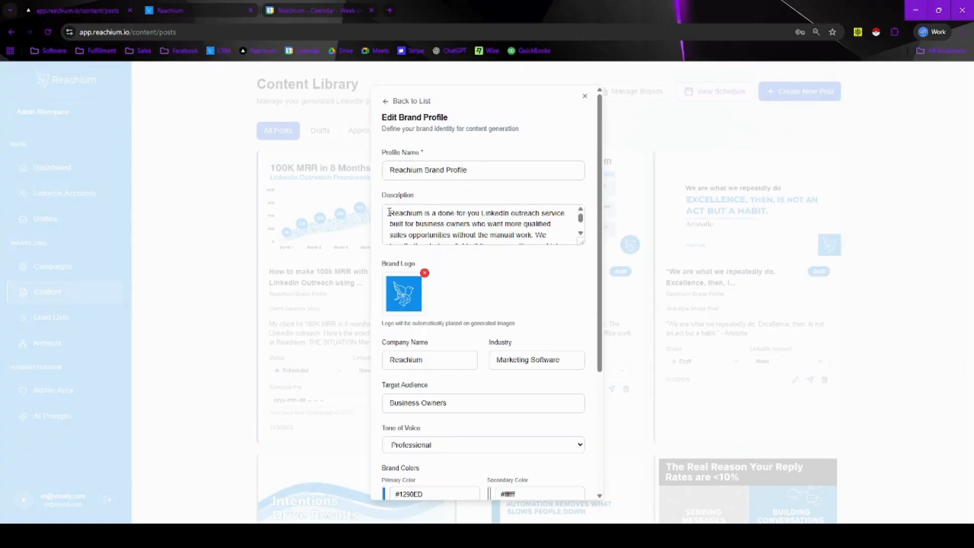
- Examine the brand profile's description, logo, company name, industry, target audience, tone of voice, brand colors and key selling features, and close it
{"action": "left_click_drag", "start_coordinate": [389, 212], "coordinate": [621, 257]}
{"action": "left_click_drag", "start_coordinate": [396, 174], "coordinate": [502, 245]}
{"action": "scroll", "coordinate": [433, 309], "scroll_direction": "down", "scroll_amount": 1}
{"action": "scroll", "coordinate": [551, 317], "scroll_direction": "down", "scroll_amount": 1}
{"action": "triple_click", "coordinate": [430, 307]}
{"action": "left_click", "coordinate": [472, 321]}
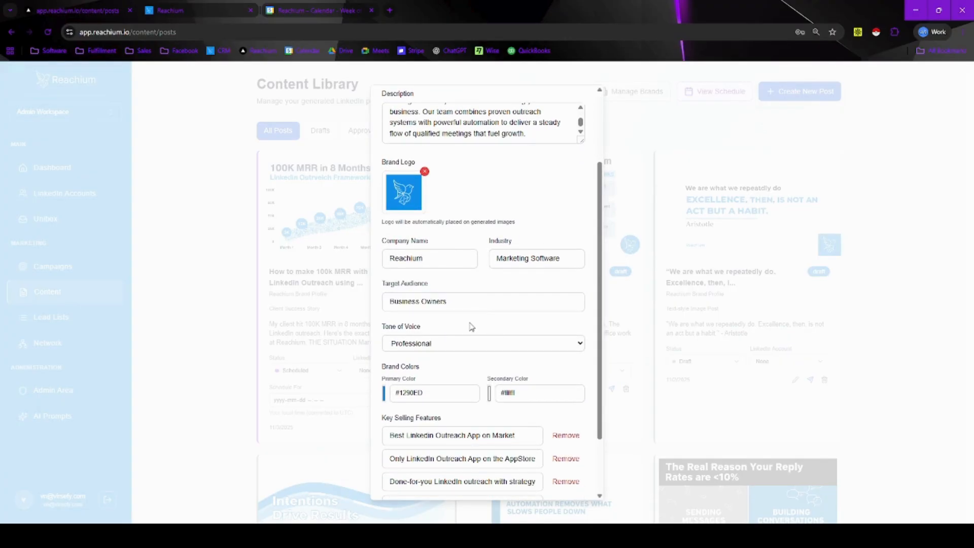
{"action": "scroll", "coordinate": [452, 330], "scroll_direction": "down", "scroll_amount": 1}
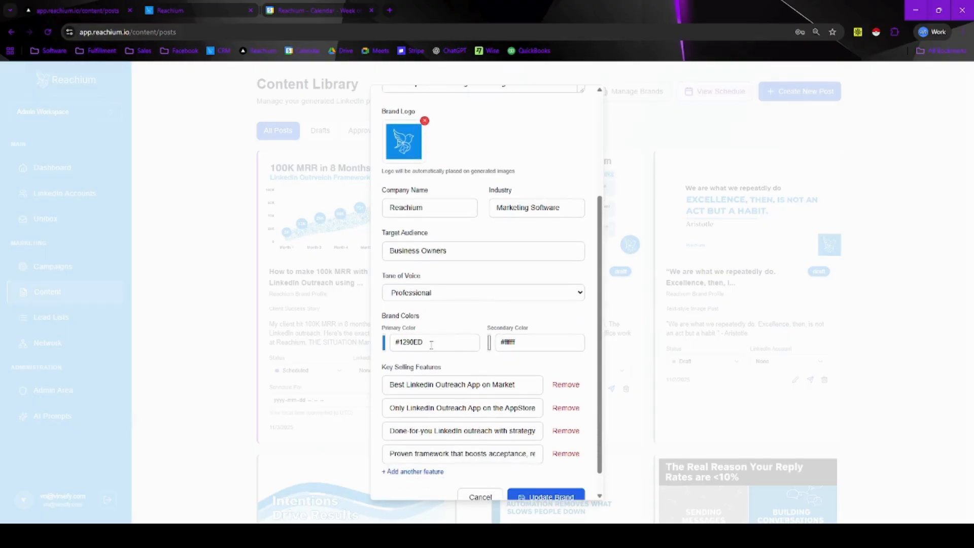
{"action": "scroll", "coordinate": [495, 354], "scroll_direction": "down", "scroll_amount": 1}
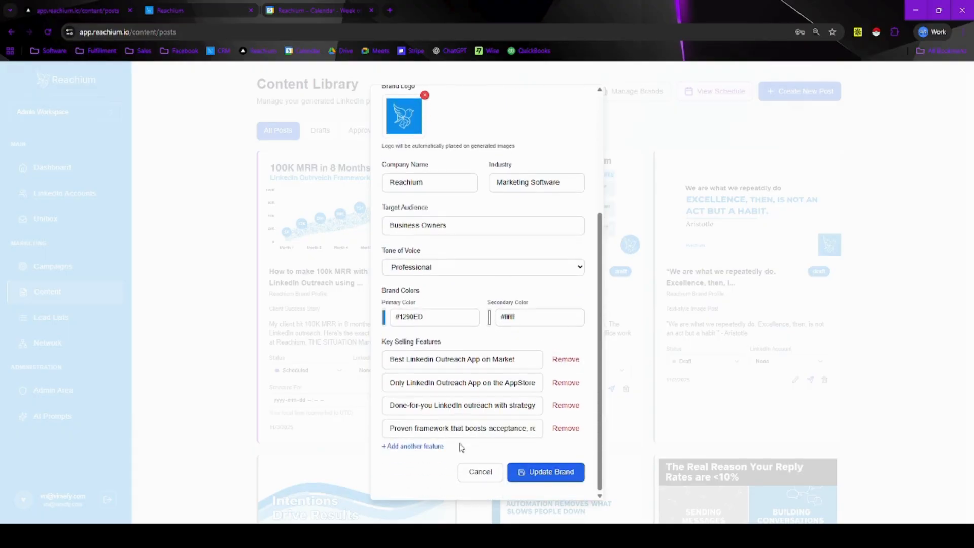
{"action": "scroll", "coordinate": [464, 410], "scroll_direction": "up", "scroll_amount": 4}
{"action": "scroll", "coordinate": [456, 352], "scroll_direction": "down", "scroll_amount": 4}
{"action": "scroll", "coordinate": [457, 345], "scroll_direction": "up", "scroll_amount": 3}
{"action": "scroll", "coordinate": [487, 304], "scroll_direction": "down", "scroll_amount": 3}
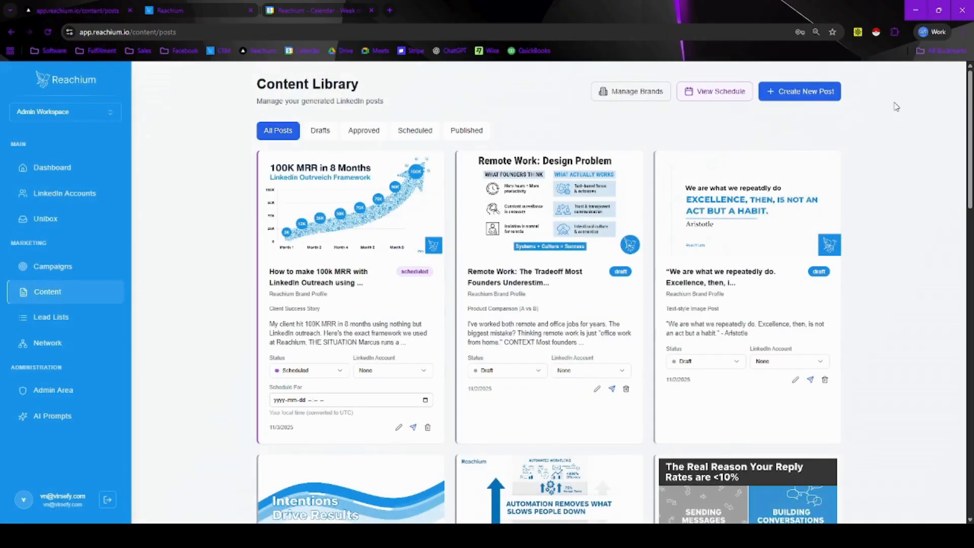
- Create a LinkedIn post of type Personal Story on the topic "how we hit 10k MRR in our first month" and generate its content
{"action": "left_click", "coordinate": [814, 98]}
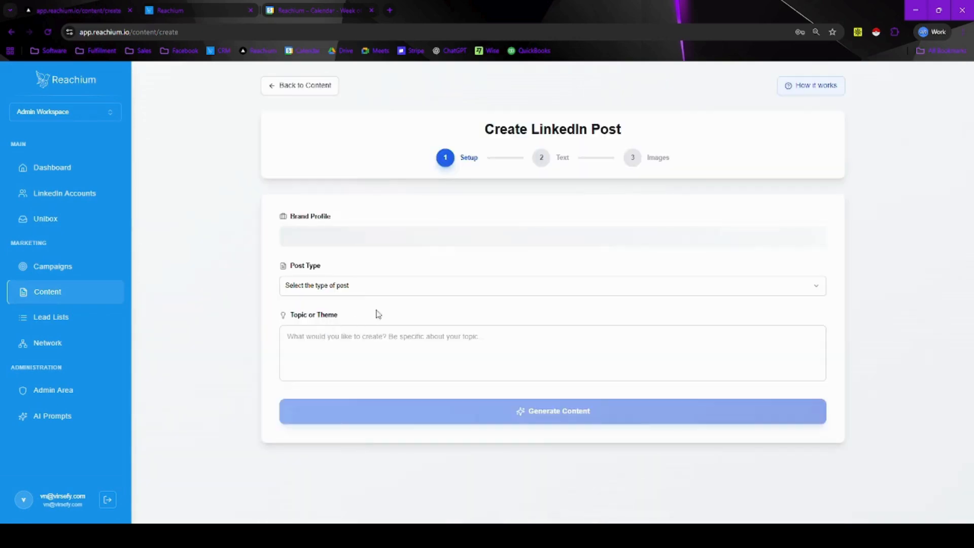
{"action": "left_click", "coordinate": [366, 345]}
{"action": "type", "text": "how"}
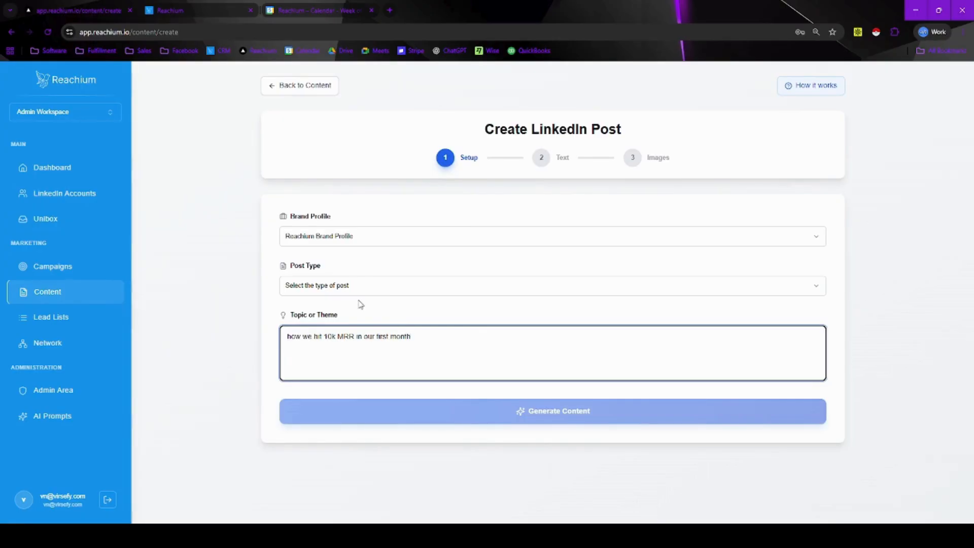
{"action": "left_click", "coordinate": [370, 288]}
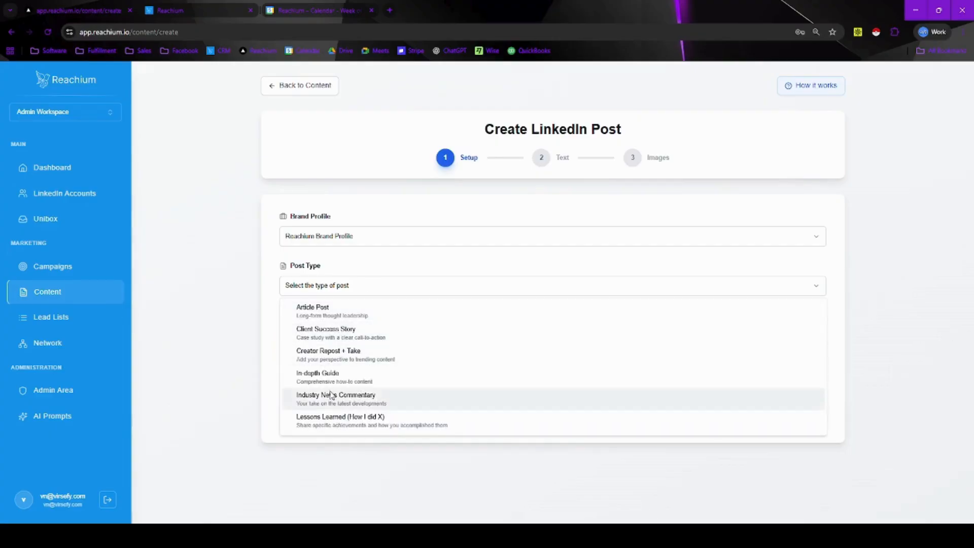
{"action": "scroll", "coordinate": [342, 391], "scroll_direction": "down", "scroll_amount": 2}
{"action": "left_click", "coordinate": [322, 362]}
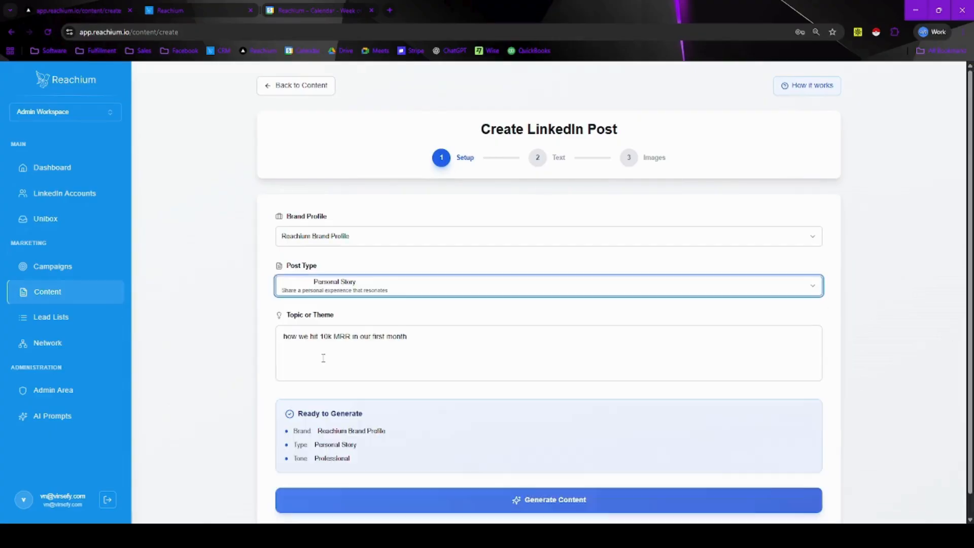
{"action": "scroll", "coordinate": [419, 453], "scroll_direction": "down", "scroll_amount": 1}
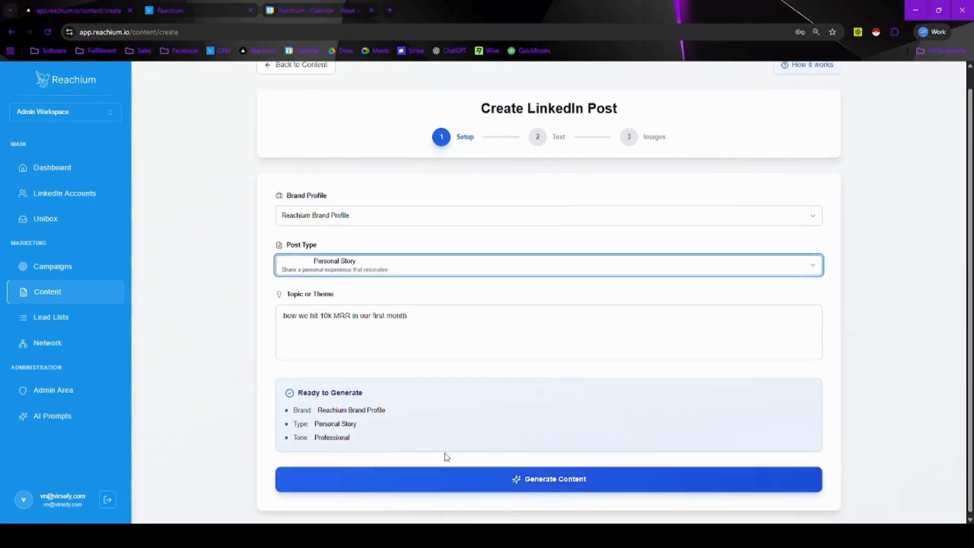
{"action": "left_click", "coordinate": [525, 477]}
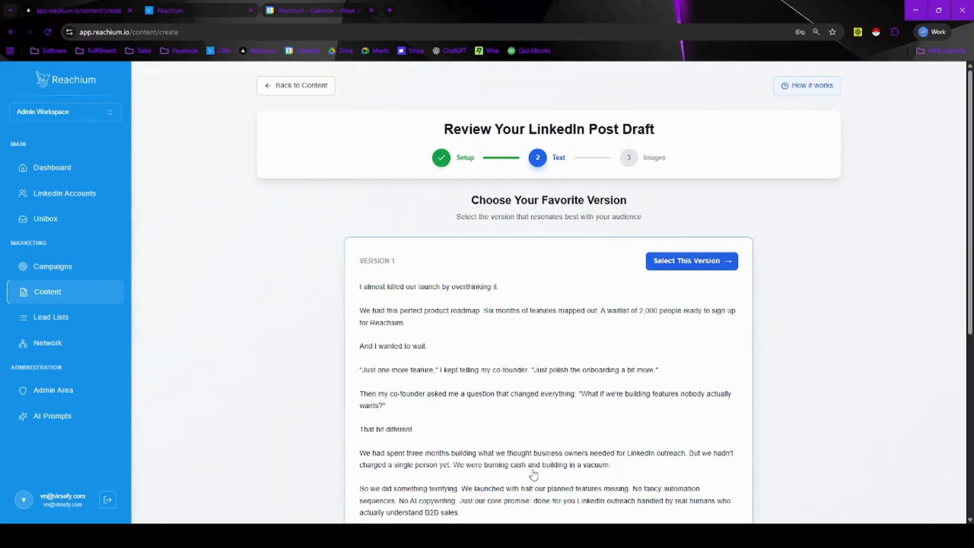
- Choose Version 1 of the generated post draft and review its full text for editing
{"action": "scroll", "coordinate": [578, 361], "scroll_direction": "down", "scroll_amount": 2}
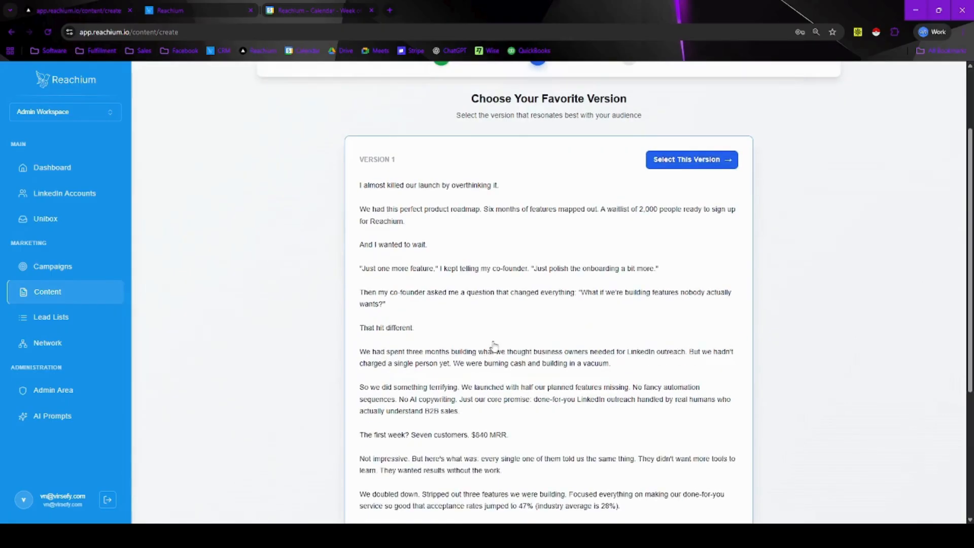
{"action": "left_click", "coordinate": [494, 343]}
{"action": "left_click_drag", "start_coordinate": [277, 242], "coordinate": [595, 341]}
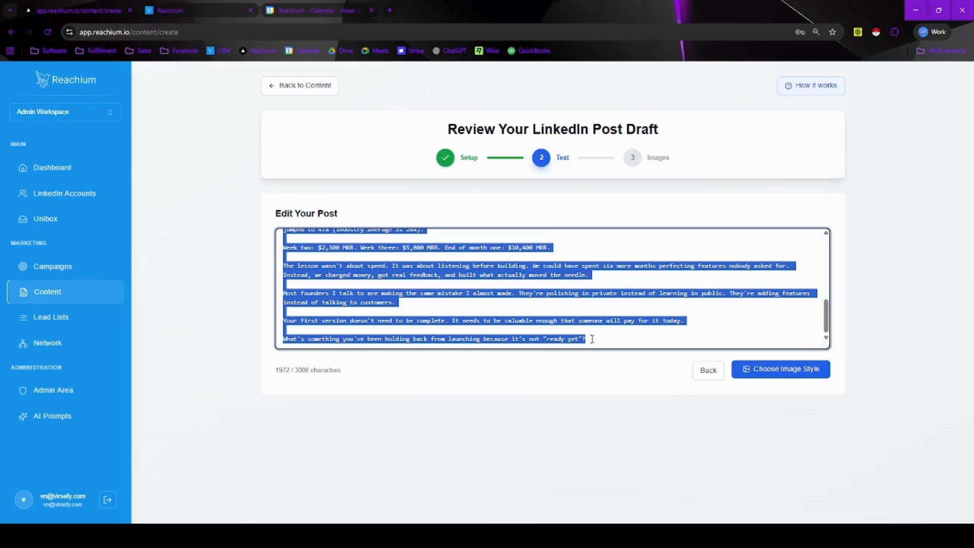
{"action": "scroll", "coordinate": [568, 309], "scroll_direction": "up", "scroll_amount": 5}
{"action": "left_click", "coordinate": [536, 278]}
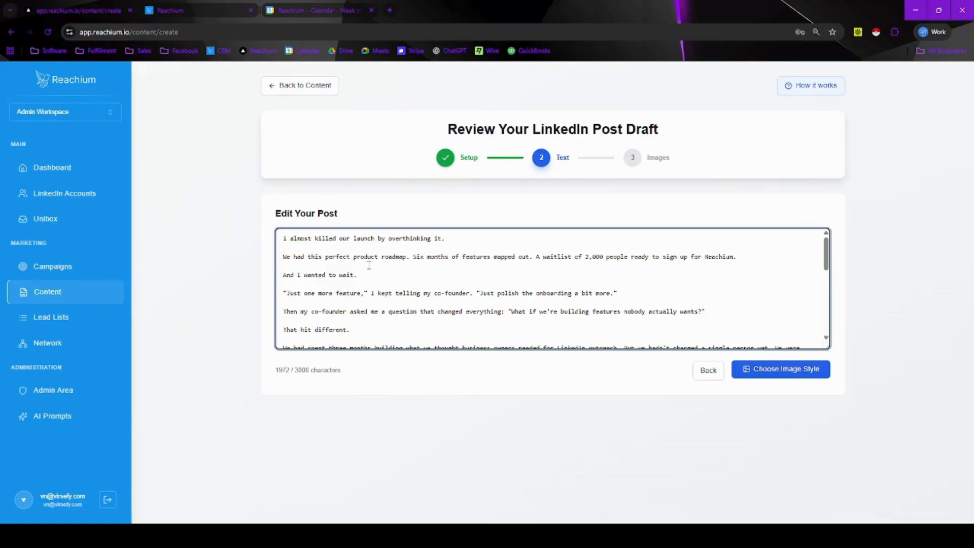
- Generate images in the Data & Statistics style, select the "Overthinking to $10K MRR" image, and save the post
{"action": "left_click", "coordinate": [779, 372]}
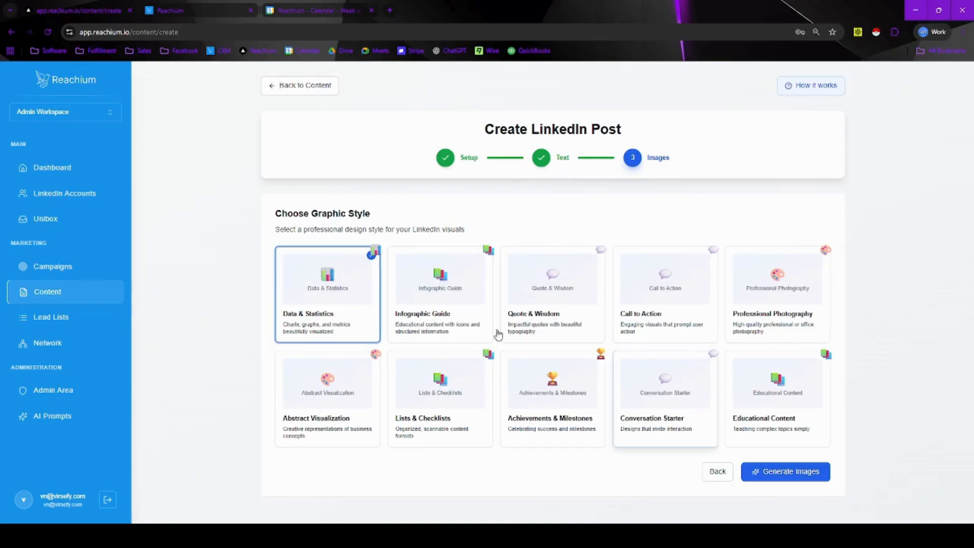
{"action": "left_click", "coordinate": [798, 473]}
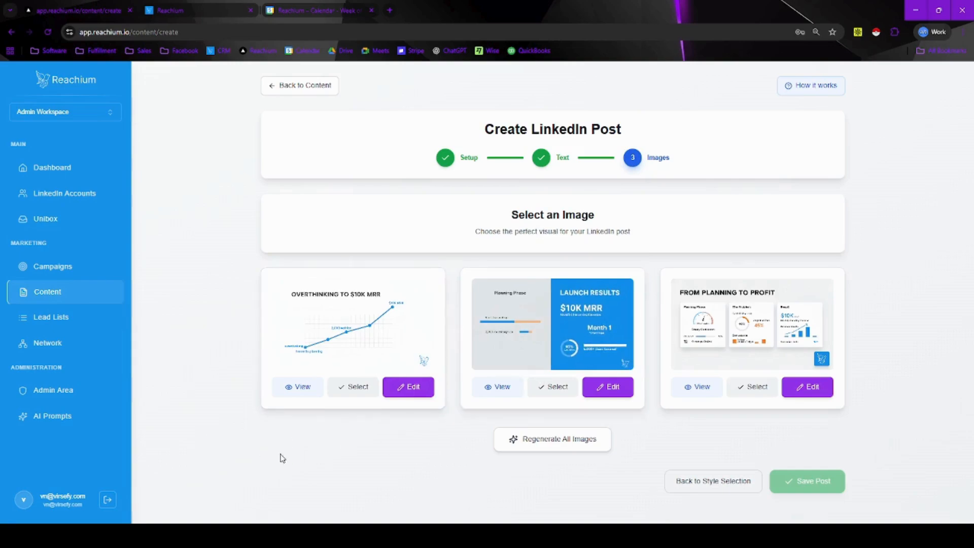
{"action": "left_click", "coordinate": [356, 388]}
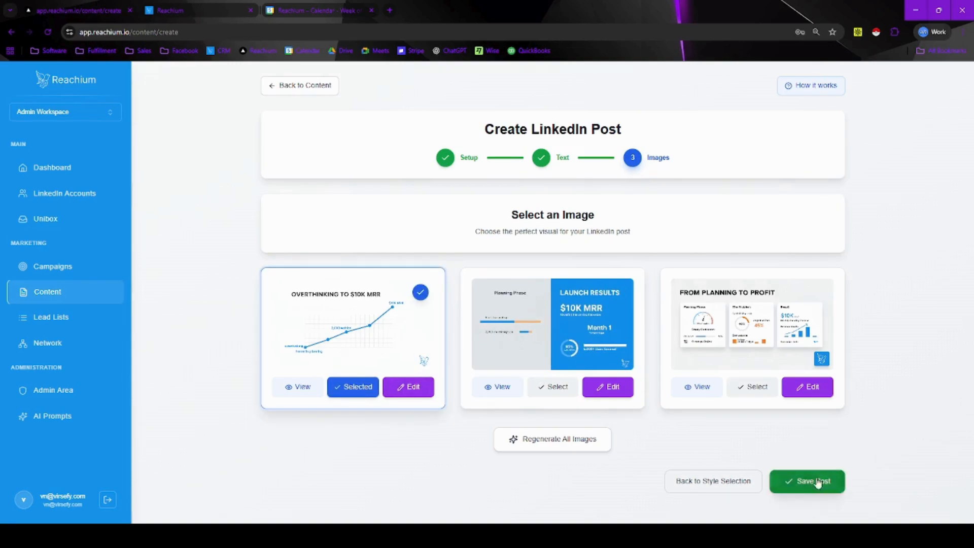
{"action": "left_click", "coordinate": [833, 489]}
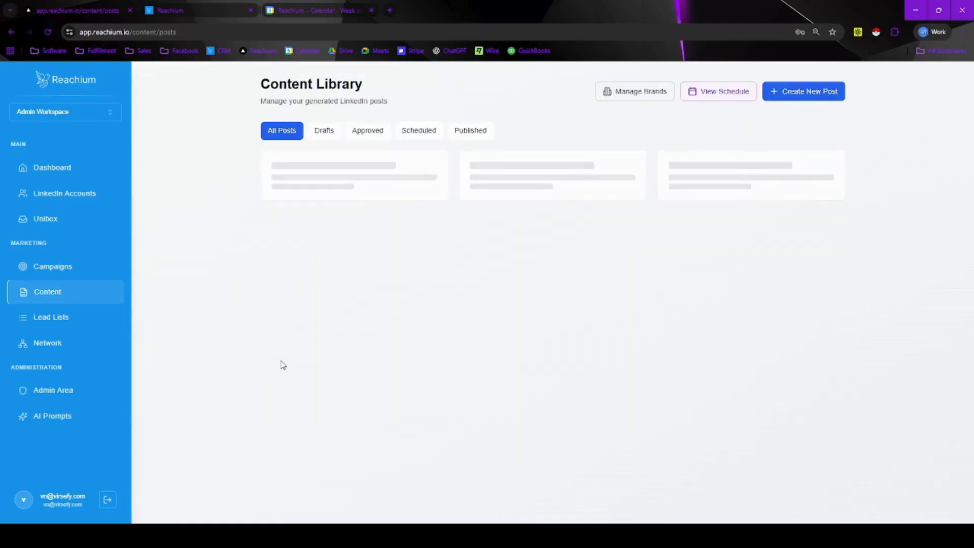
- Open the new post's LinkedIn preview in the Desktop layout and read its expanded text down to the image
{"action": "left_click", "coordinate": [363, 228]}
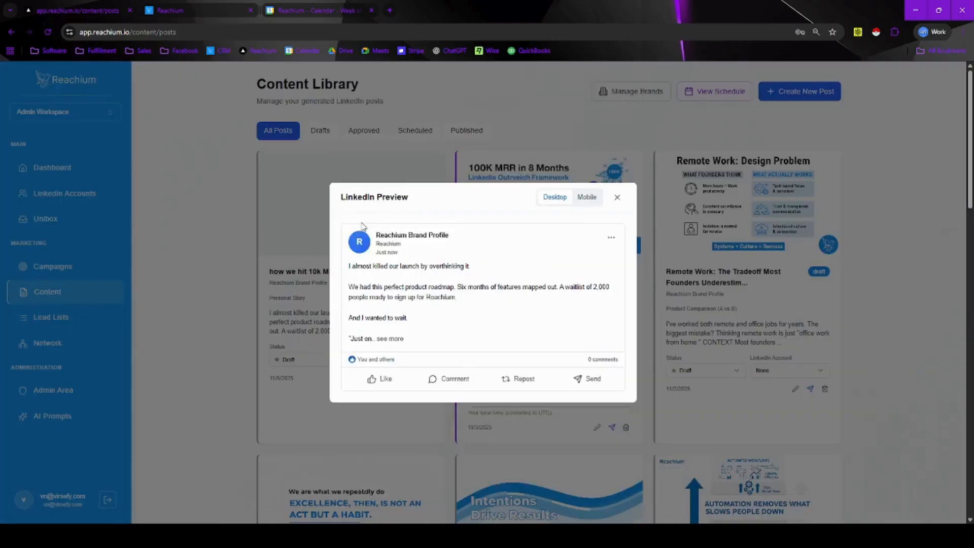
{"action": "scroll", "coordinate": [430, 239], "scroll_direction": "down", "scroll_amount": 2}
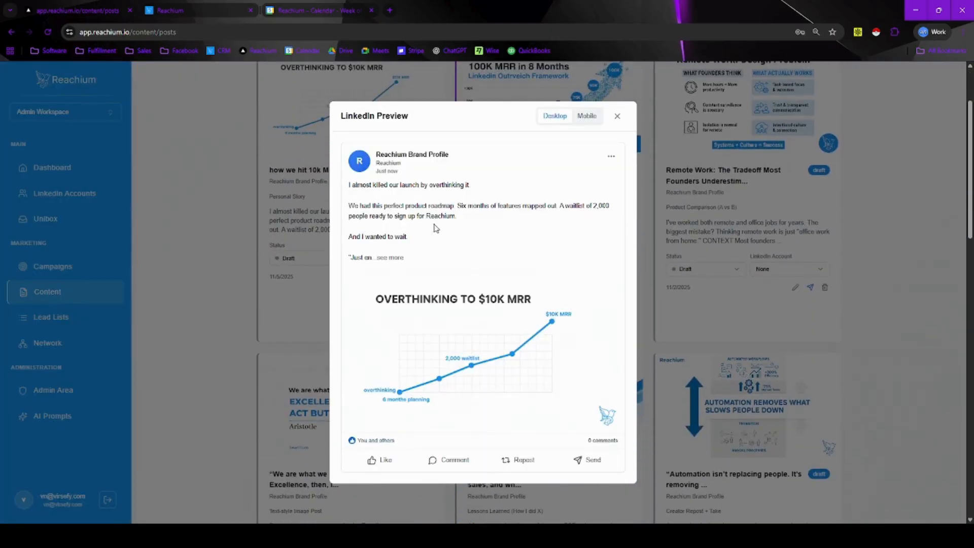
{"action": "left_click", "coordinate": [387, 258]}
{"action": "scroll", "coordinate": [458, 266], "scroll_direction": "down", "scroll_amount": 5}
{"action": "scroll", "coordinate": [458, 304], "scroll_direction": "down", "scroll_amount": 2}
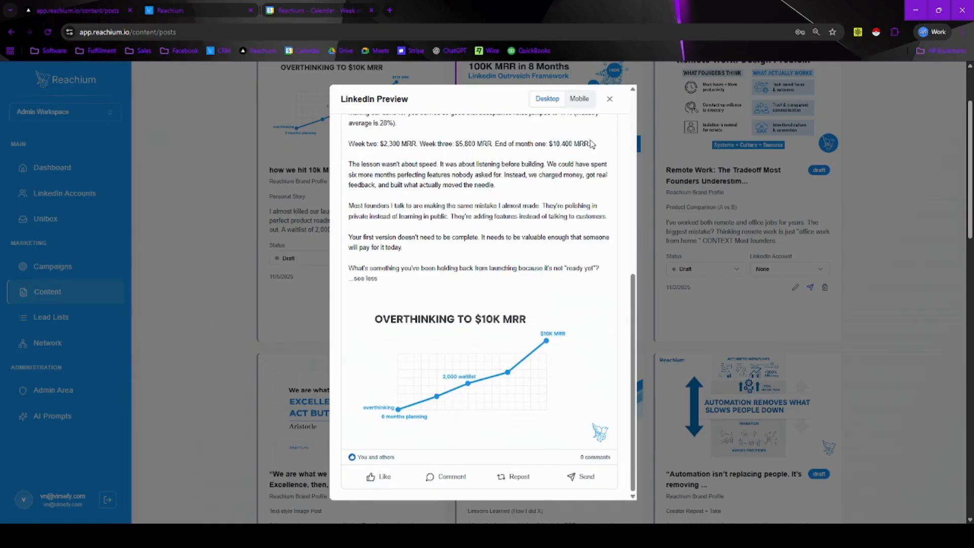
- Preview the post in the Mobile layout, read its expanded text, and close the preview
{"action": "left_click", "coordinate": [580, 98]}
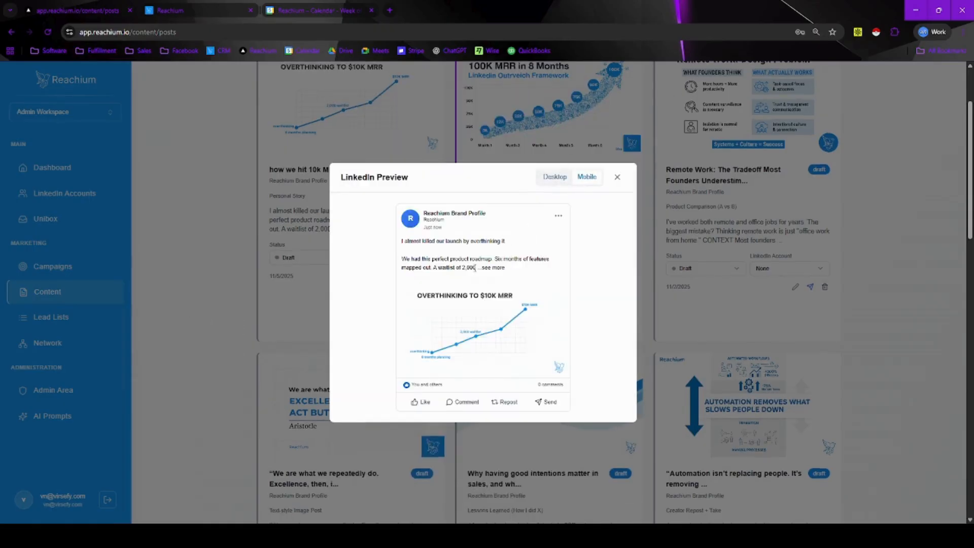
{"action": "scroll", "coordinate": [497, 259], "scroll_direction": "down", "scroll_amount": 4}
{"action": "left_click", "coordinate": [497, 267]}
{"action": "scroll", "coordinate": [604, 152], "scroll_direction": "up", "scroll_amount": 2}
{"action": "scroll", "coordinate": [603, 148], "scroll_direction": "down", "scroll_amount": 4}
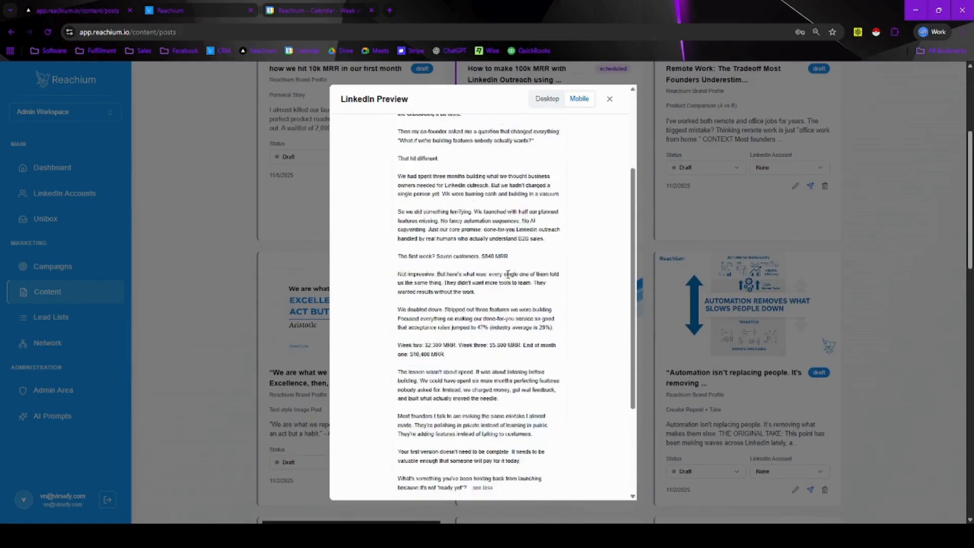
{"action": "left_click", "coordinate": [610, 99]}
{"action": "scroll", "coordinate": [206, 246], "scroll_direction": "up", "scroll_amount": 4}
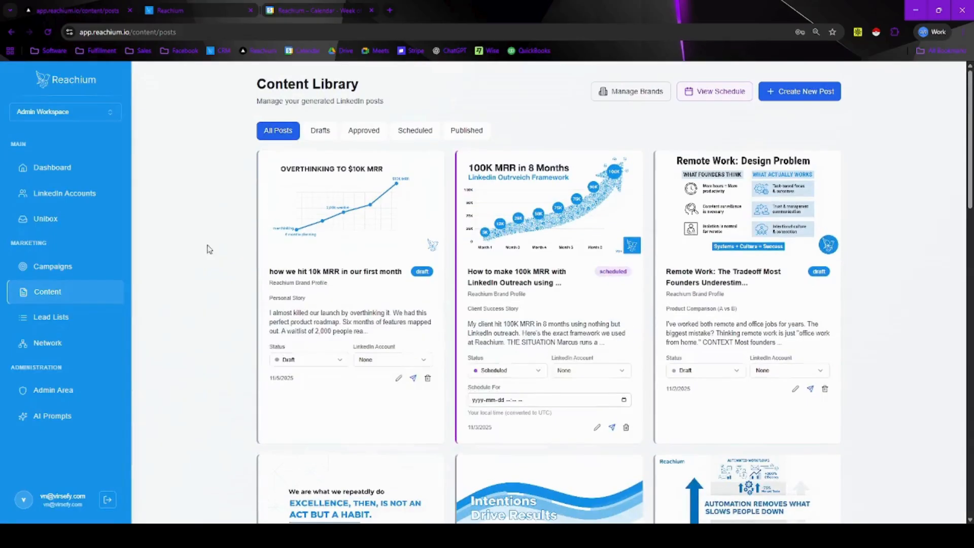
- Set the "how we hit 10k MRR in our first month" post's status to Approved, and change it to Scheduled
{"action": "left_click", "coordinate": [304, 359]}
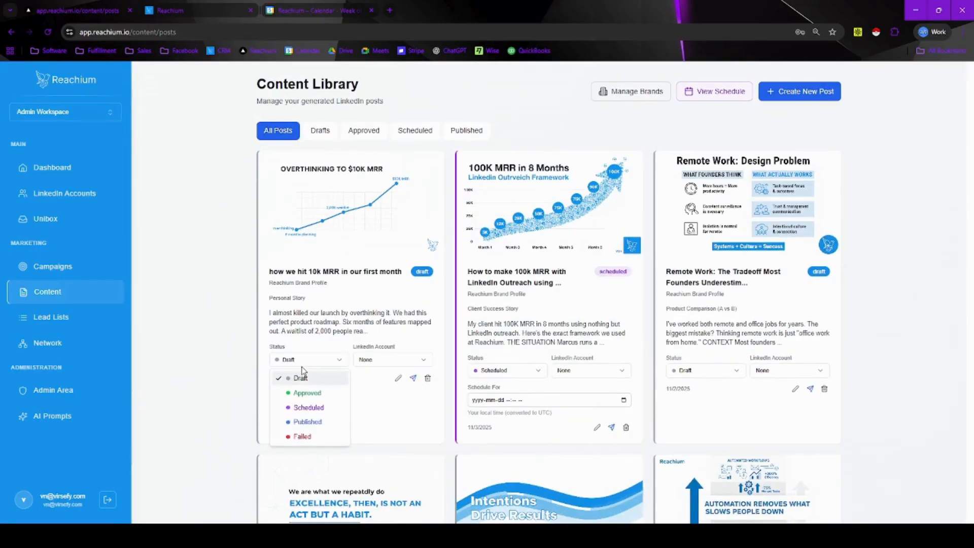
{"action": "left_click", "coordinate": [324, 393]}
{"action": "left_click", "coordinate": [319, 372]}
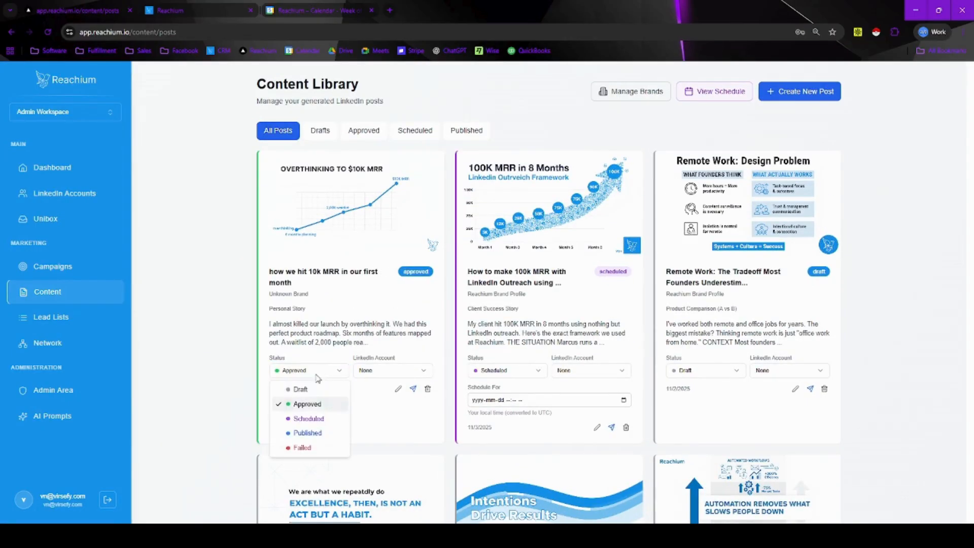
{"action": "left_click", "coordinate": [305, 422]}
- Check the scheduled post's LinkedIn account choices and its Schedule For date field
{"action": "left_click", "coordinate": [380, 371]}
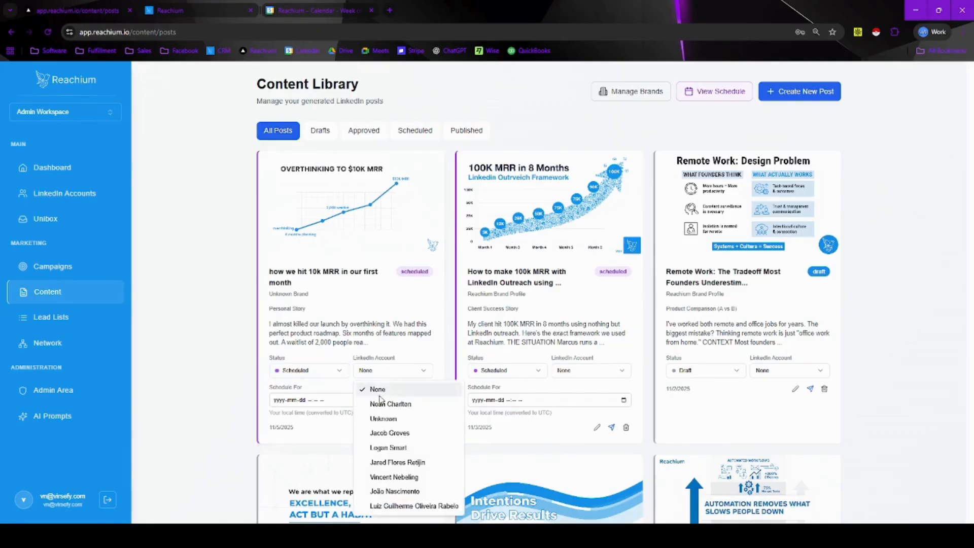
{"action": "left_click", "coordinate": [349, 274]}
{"action": "left_click", "coordinate": [315, 400]}
{"action": "left_click", "coordinate": [430, 390]}
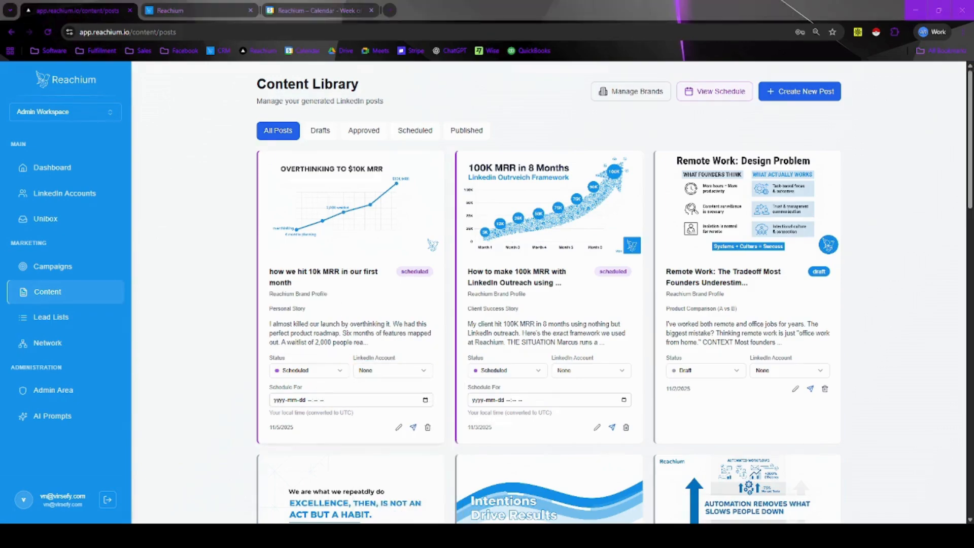
- Go to the Network page, look at the tag management options and existing tags, and close them
{"action": "left_click", "coordinate": [26, 345]}
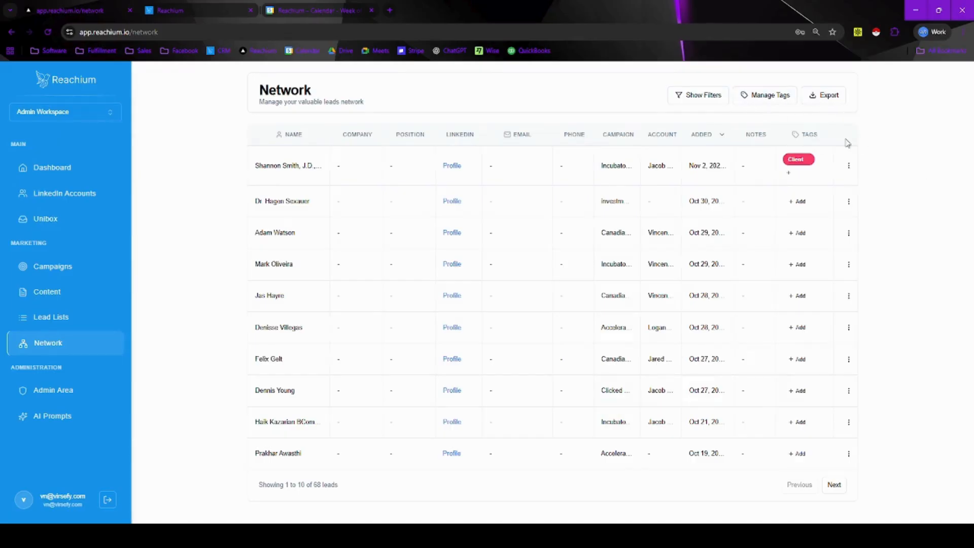
{"action": "left_click", "coordinate": [764, 98]}
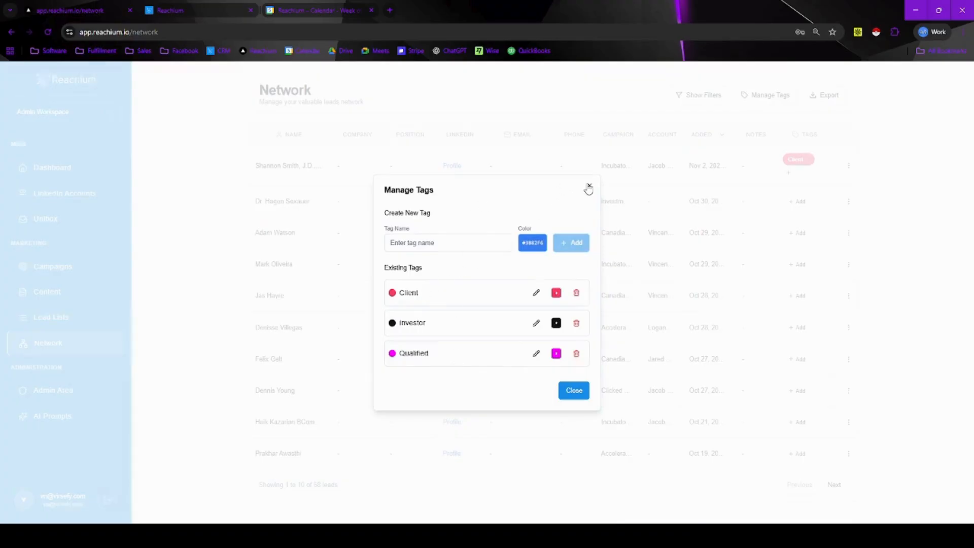
{"action": "left_click", "coordinate": [590, 186]}
- Select all leads on the current Network page for export, and cancel the export
{"action": "left_click", "coordinate": [807, 97]}
{"action": "left_click", "coordinate": [261, 134]}
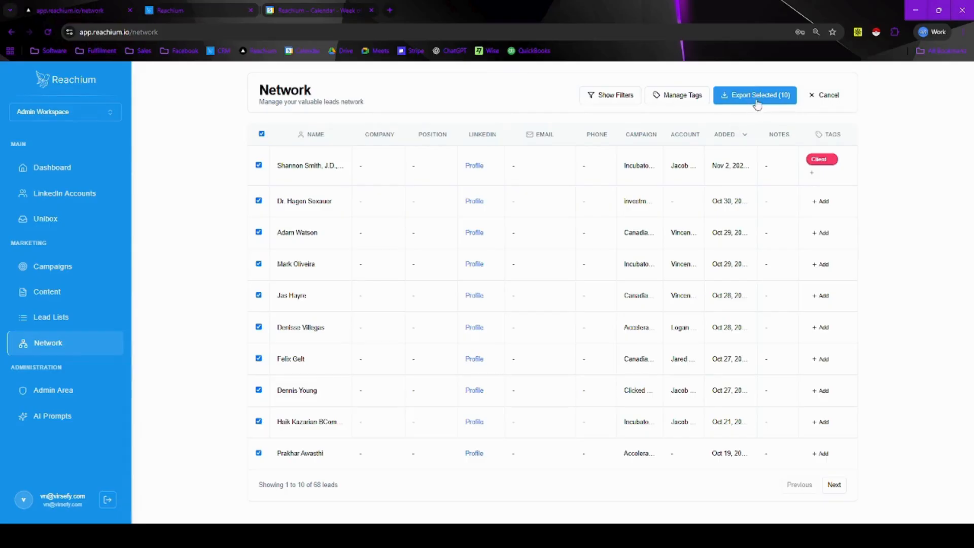
{"action": "left_click", "coordinate": [818, 100]}
- Show the filter options for the Network leads
{"action": "left_click", "coordinate": [694, 96]}
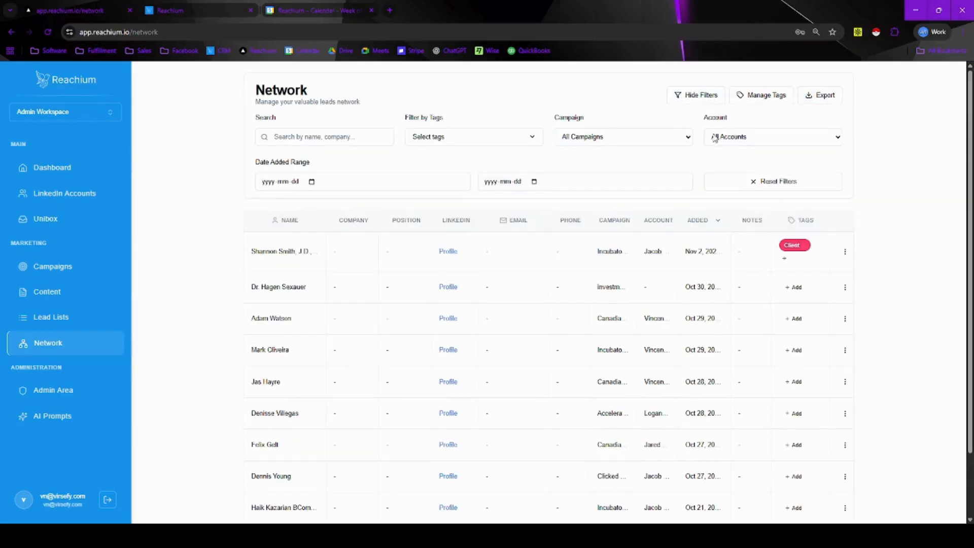